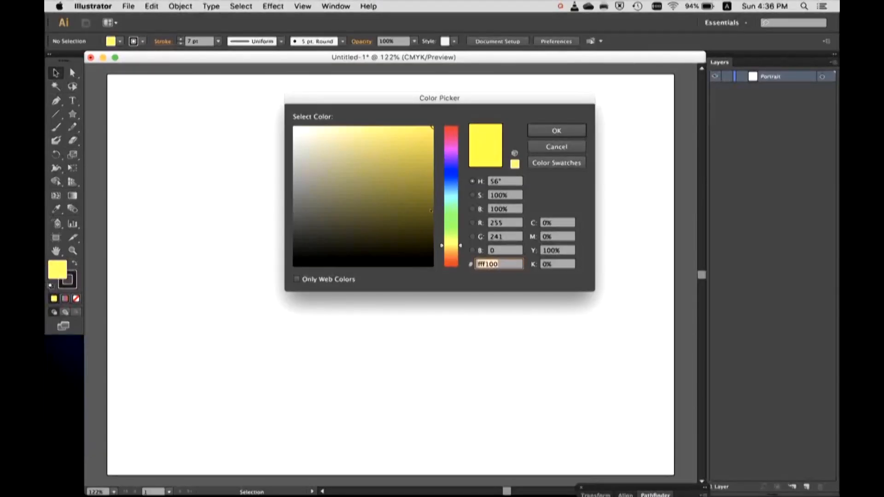
- Try a pale green, 9be0bd, as the fill colour
type("e600ff")
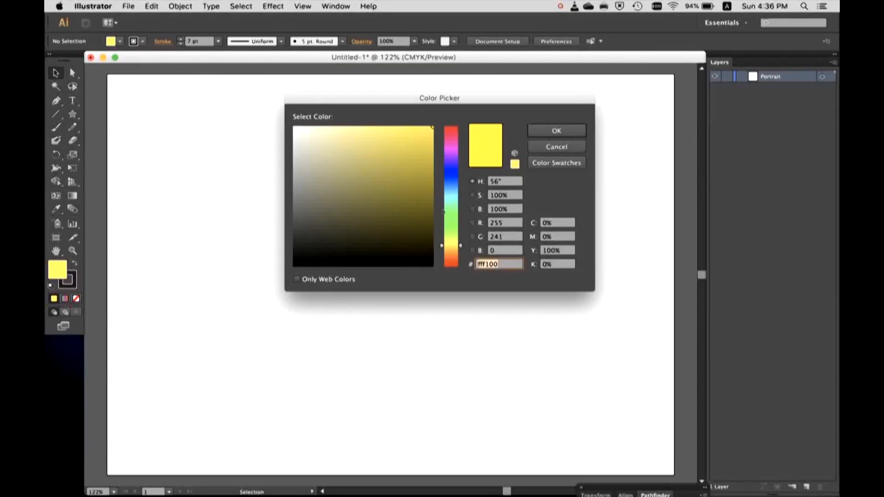
type("00ff73")
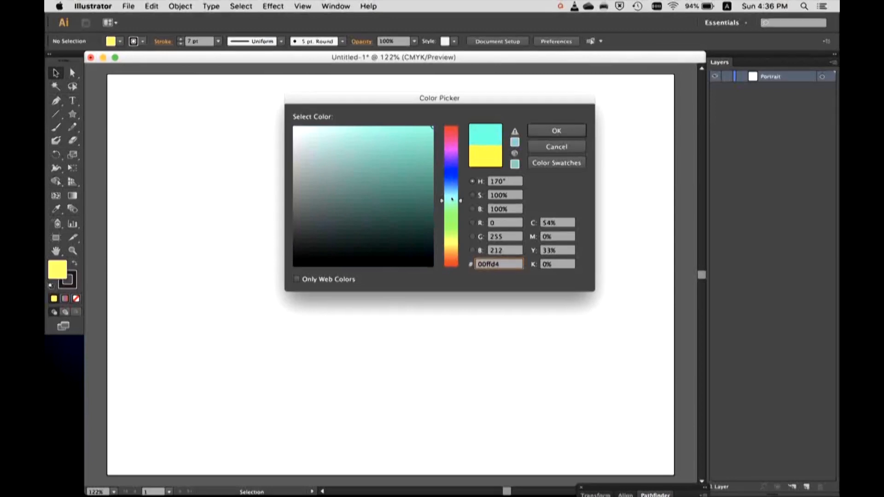
left_click(381, 145)
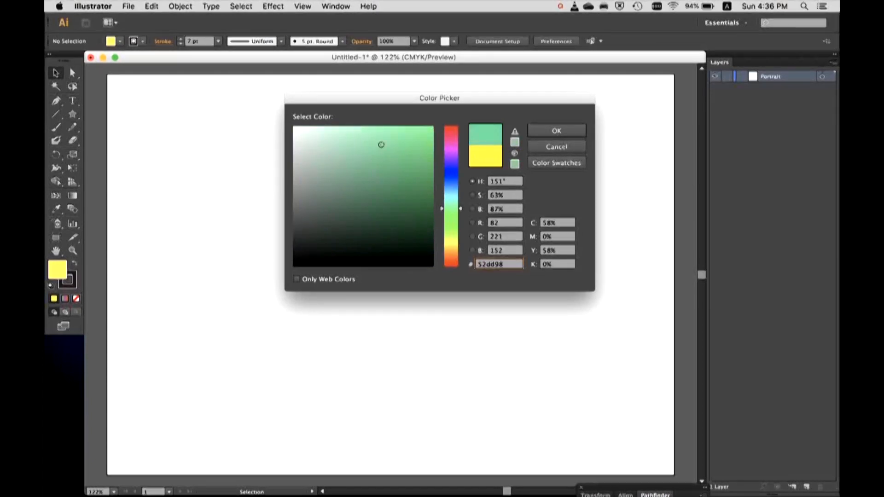
left_click(337, 143)
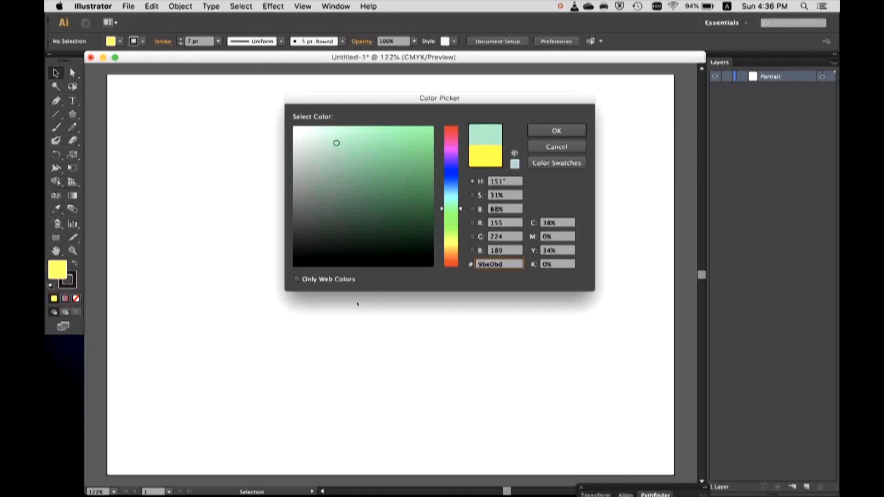
- Switch to the browser and view the Rock star vector illustration on StockUnlimited
key("super+Tab")
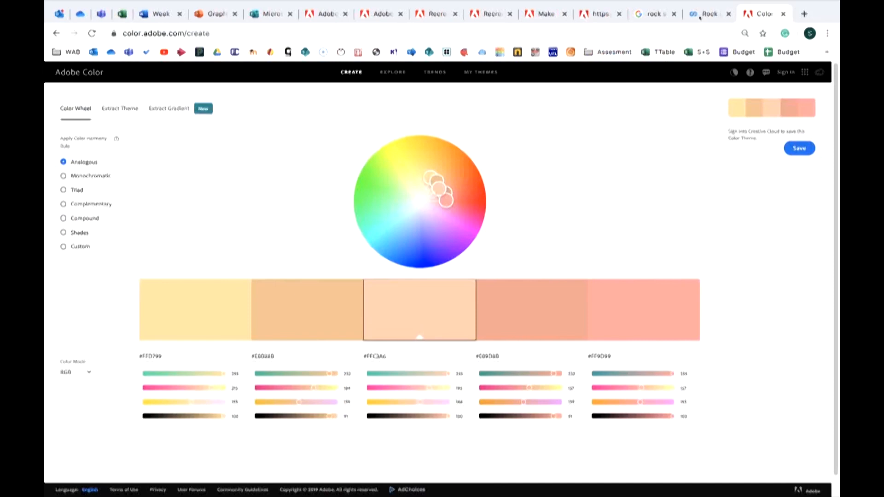
left_click(704, 14)
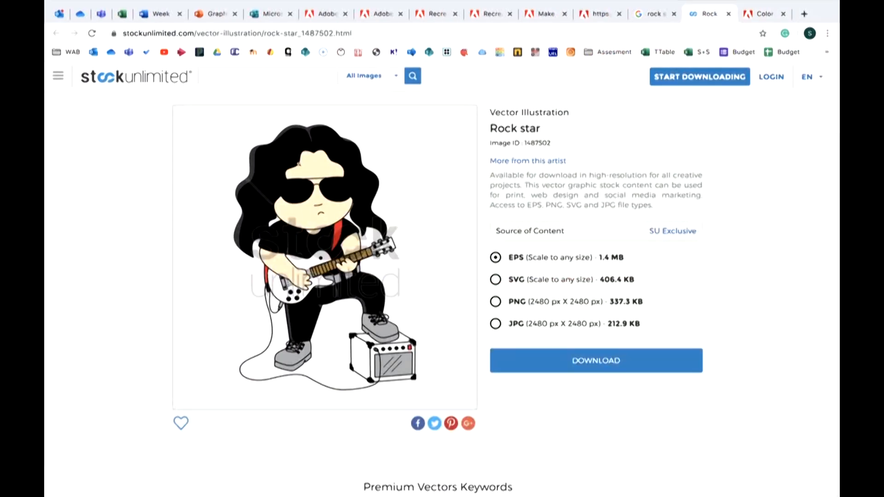
- Load the rock star screenshot from the Desktop into Adobe Color's Extract Gradient
left_click(759, 18)
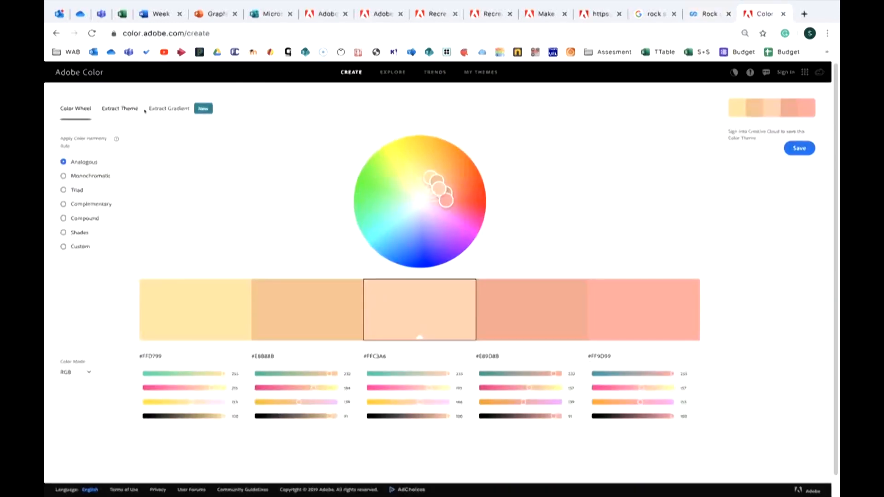
left_click(169, 108)
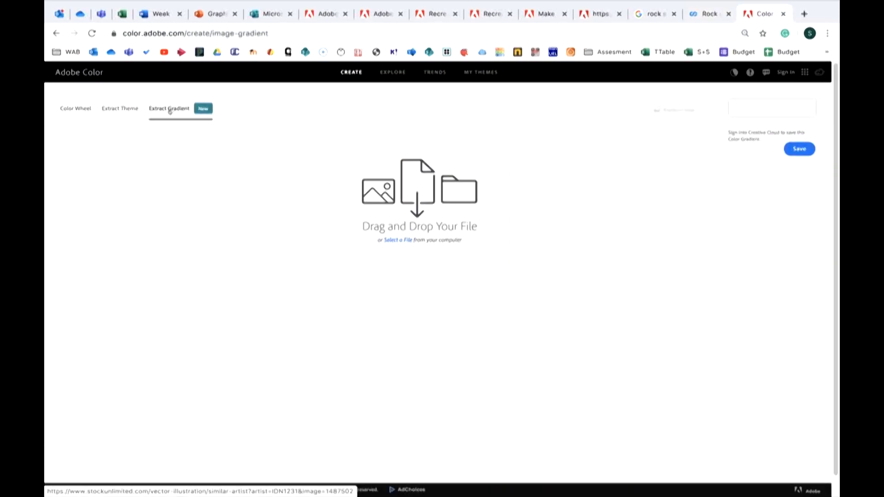
left_click(397, 242)
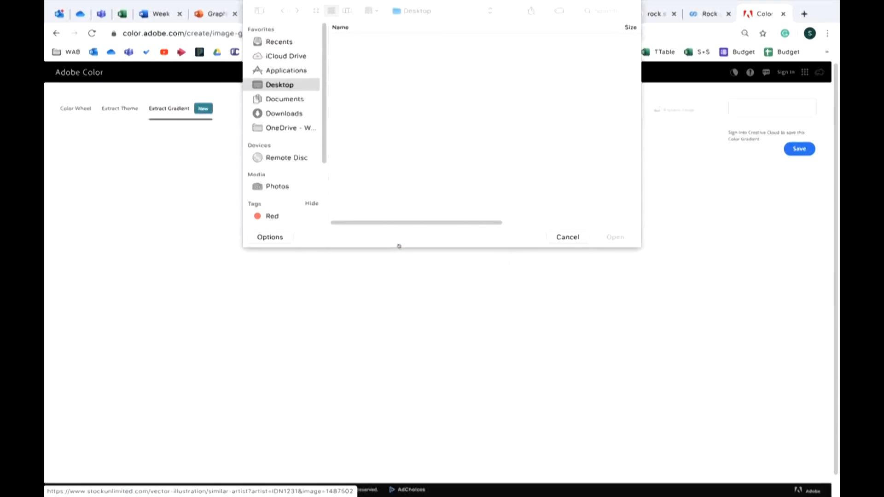
left_click(395, 41)
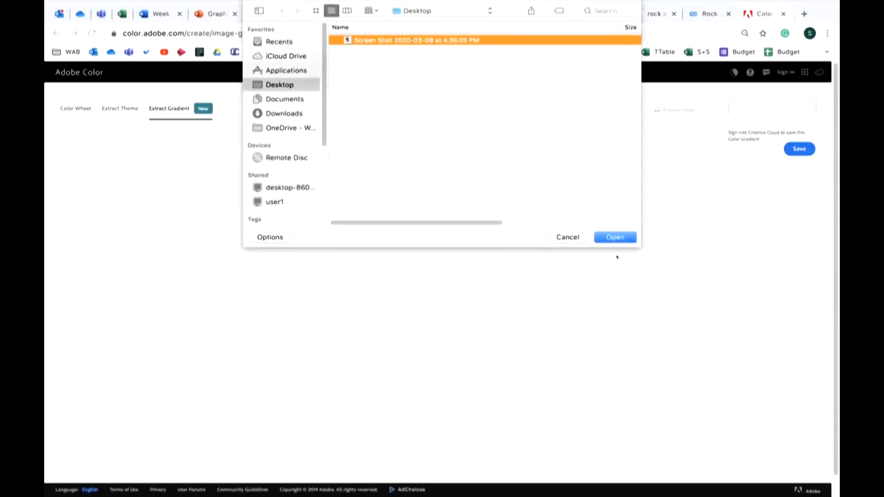
left_click(621, 242)
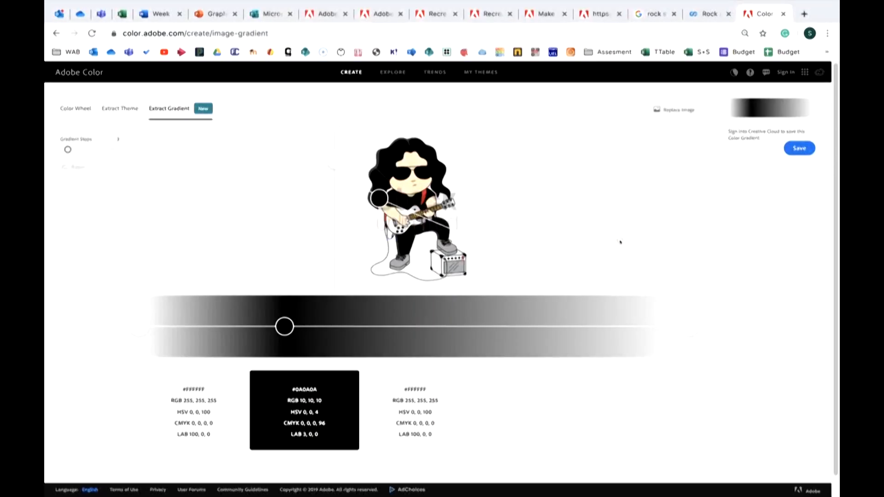
- Move the first gradient stop onto the character's forehead and copy the sampled skin colour's hex code, FFE8C2
left_click_drag(338, 161, 412, 160)
mouse_move(187, 409)
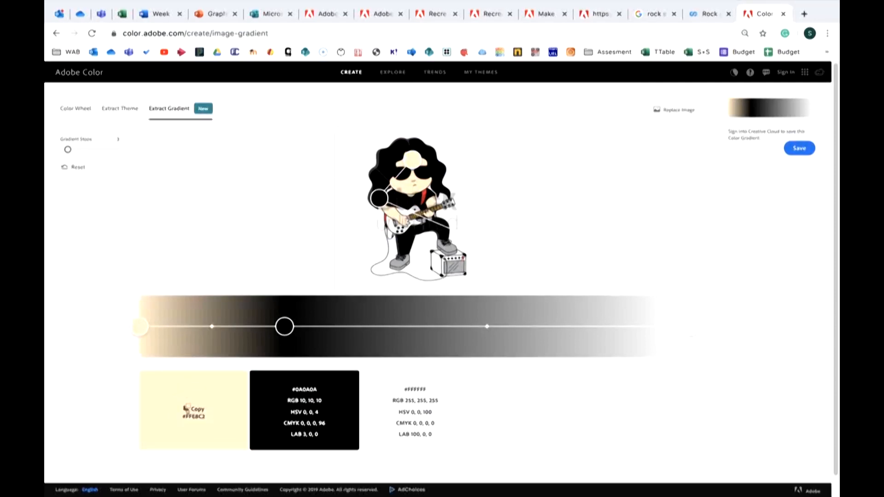
left_click(196, 416)
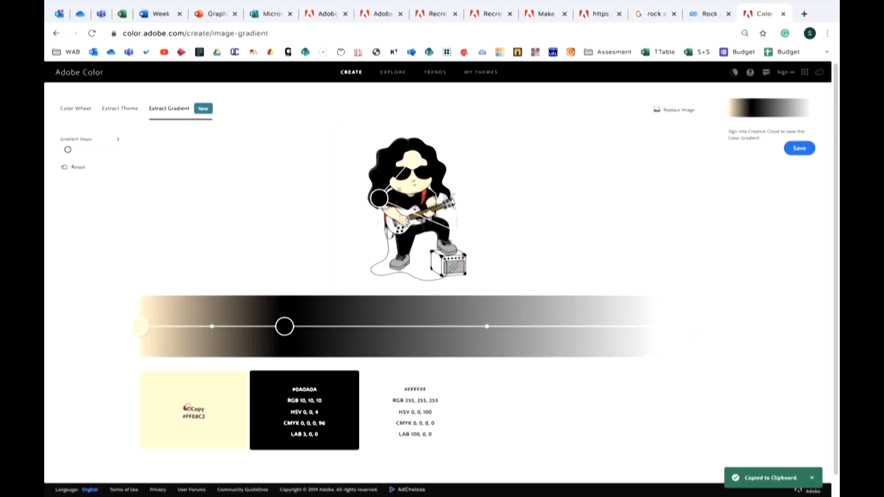
- Try to paste the copied hex code as the fill colour in Illustrator's Color Picker
key("super+Tab")
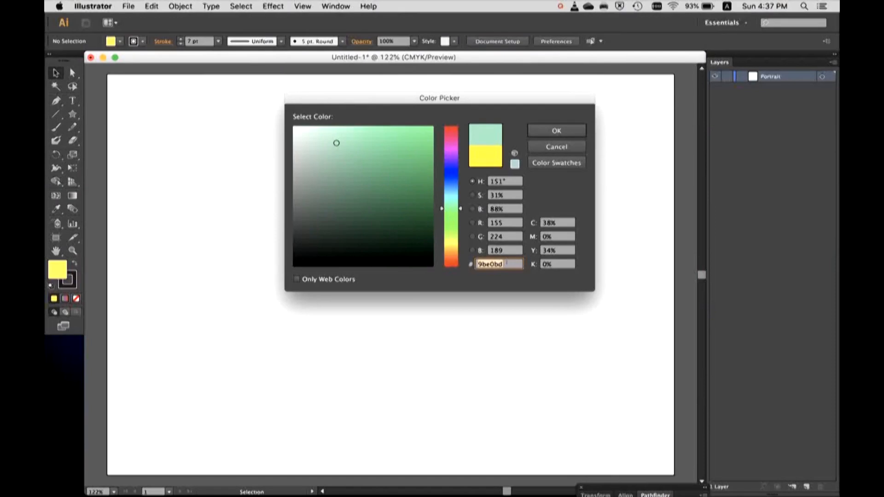
key("BackSpace")
right_click(505, 265)
left_click(520, 286)
key("super+Tab")
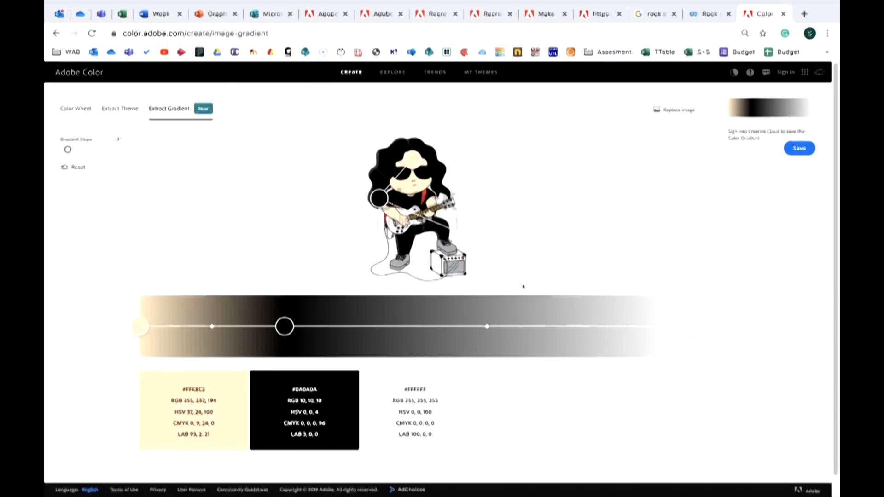
- Check the skin colour's hex code in Adobe Color, switch to Illustrator and set the fill colour to ffe8c2
mouse_move(191, 425)
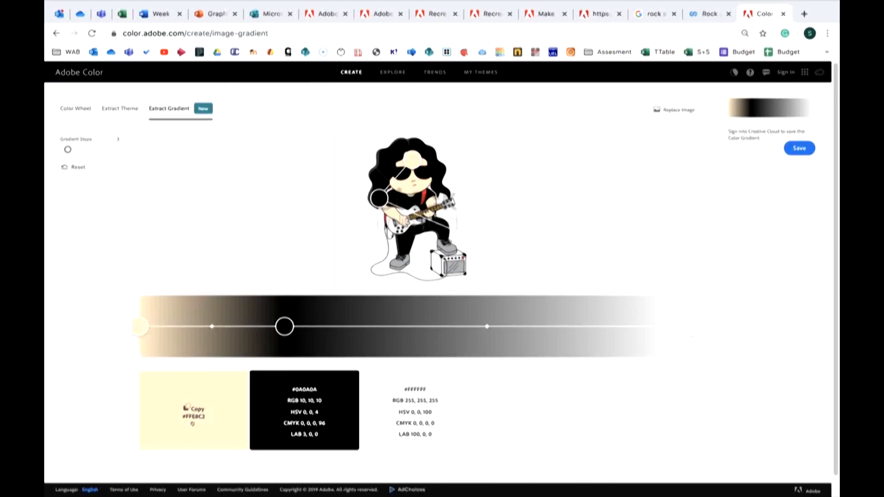
key("super+Tab")
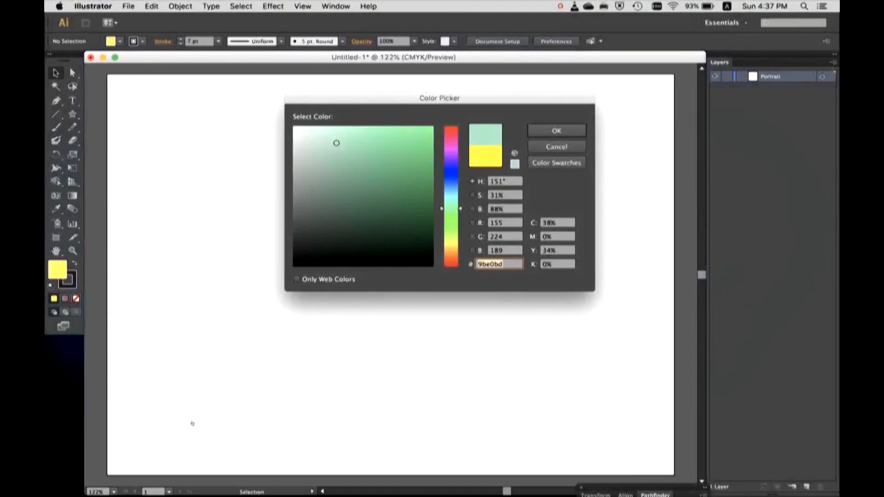
type("ffe8c2")
left_click(511, 250)
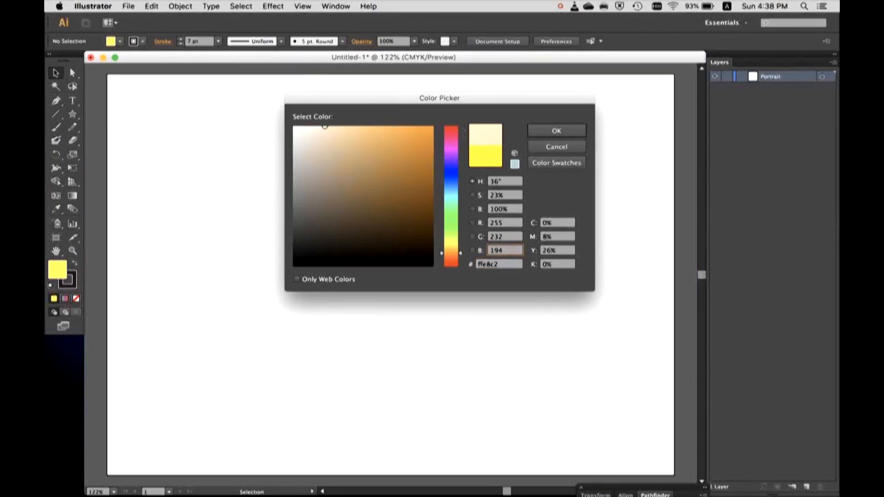
left_click(545, 132)
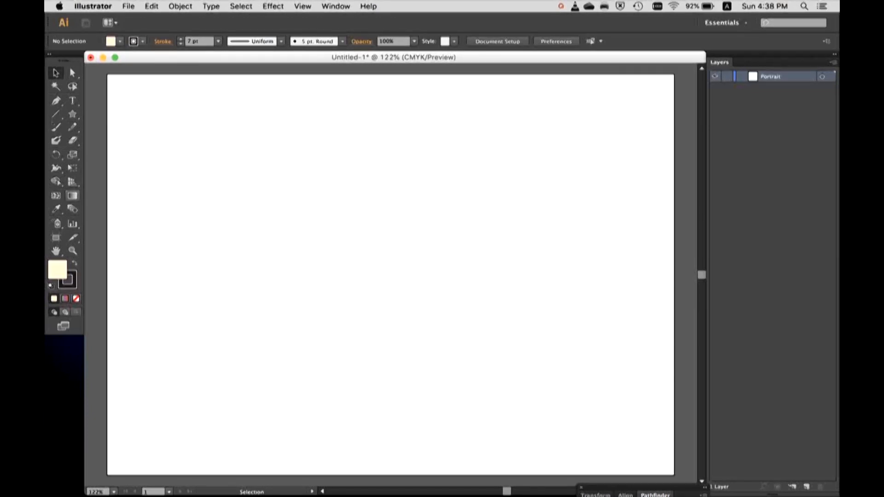
- Draw a large horizontal ellipse across the middle of the artboard and name its path "face" in the Portrait layer
left_click(73, 113)
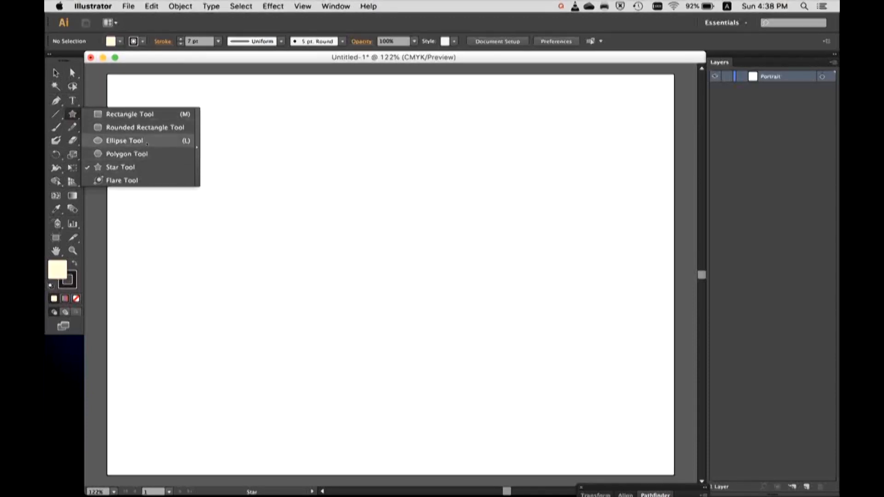
left_click(124, 141)
mouse_move(184, 121)
left_mouse_down()
mouse_move(424, 296)
mouse_move(566, 351)
mouse_move(581, 395)
mouse_move(568, 393)
left_mouse_up()
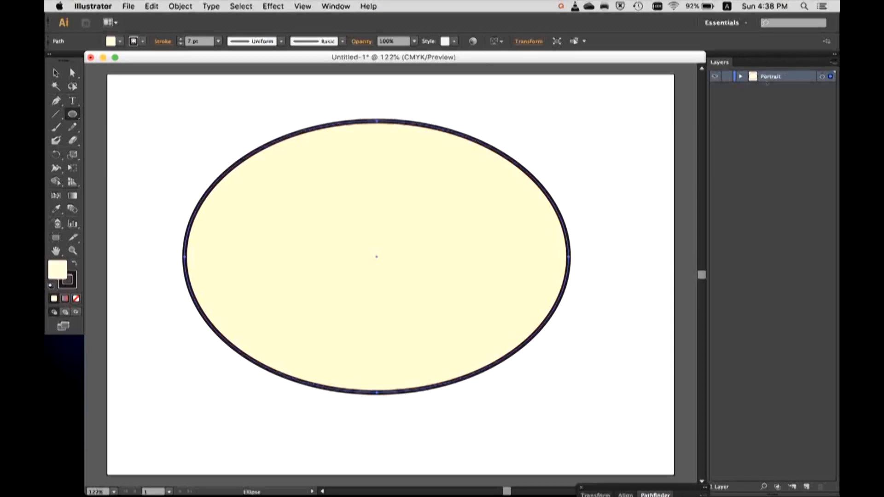
left_click(741, 77)
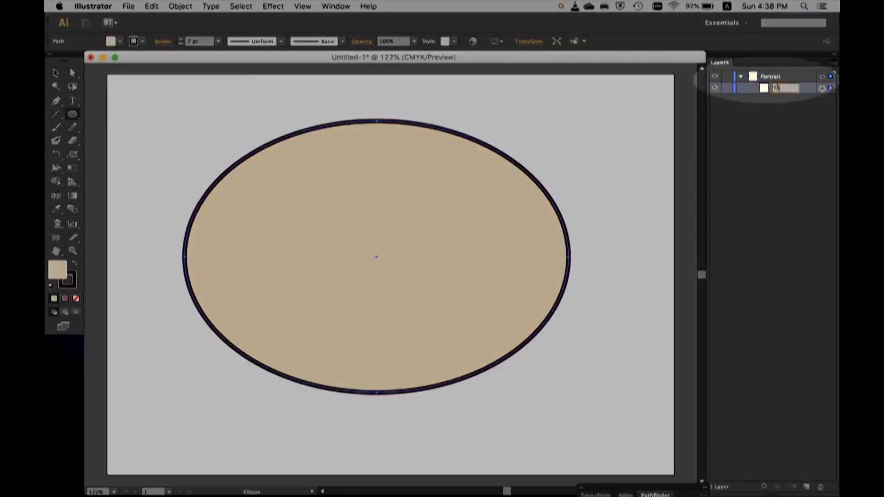
type("ce")
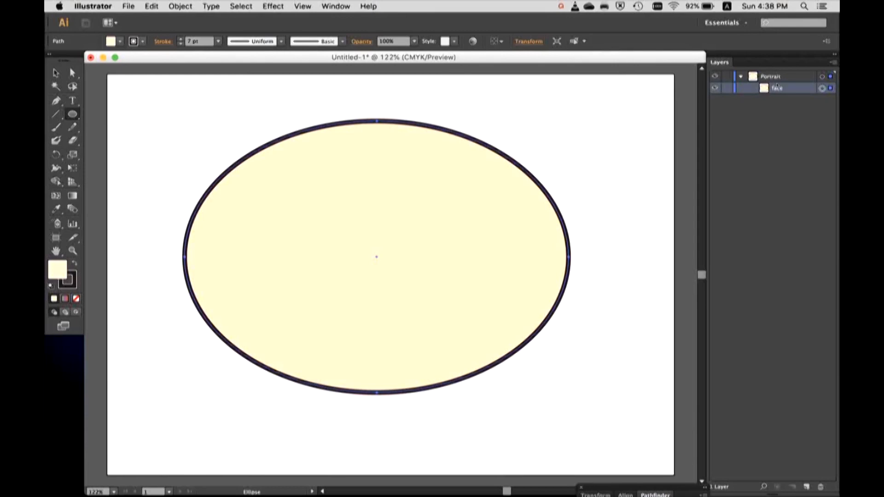
- Glance at the reference image in the browser, return to Illustrator, deselect the face and set the fill colour to black
key("super+Tab")
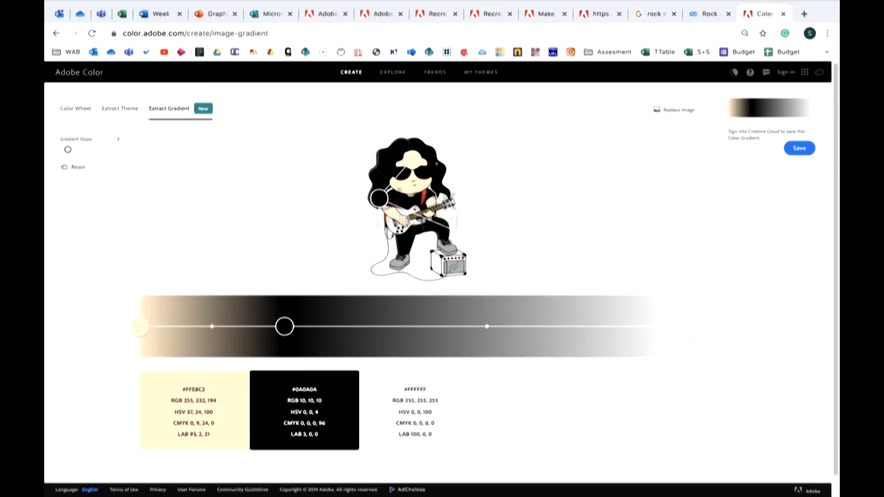
key("super+Tab")
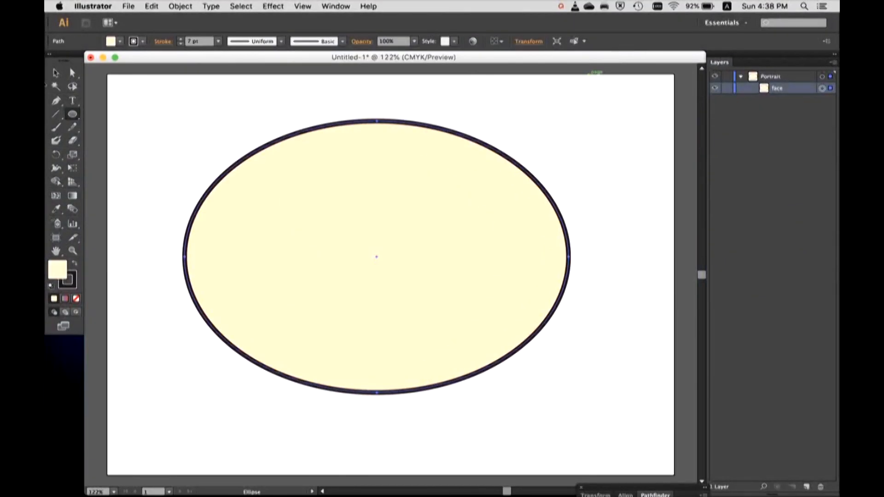
left_click(72, 113)
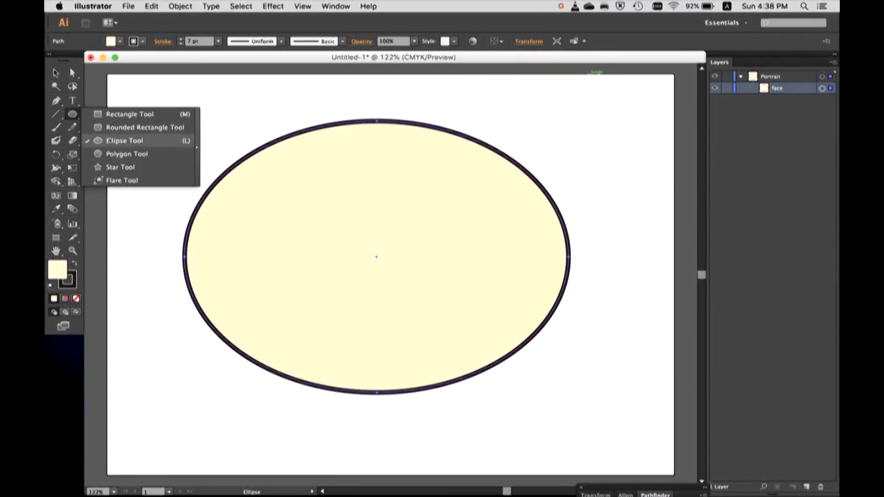
left_click(110, 140)
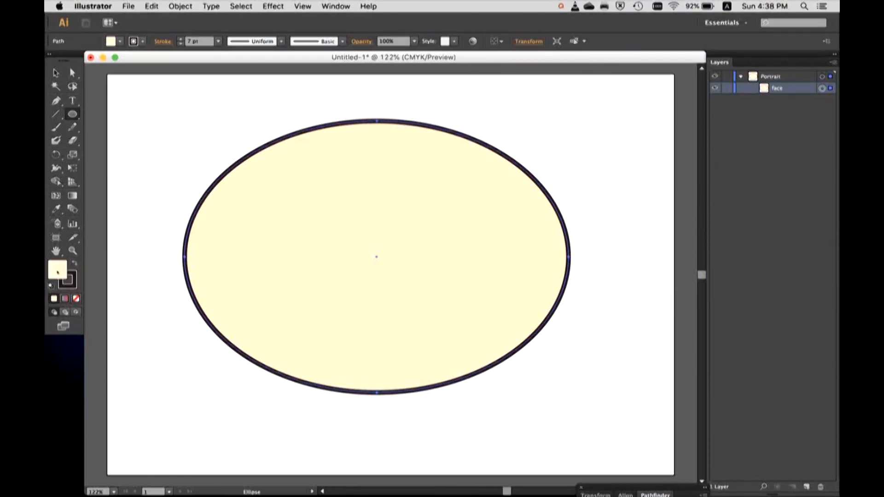
key("v")
left_click(150, 129)
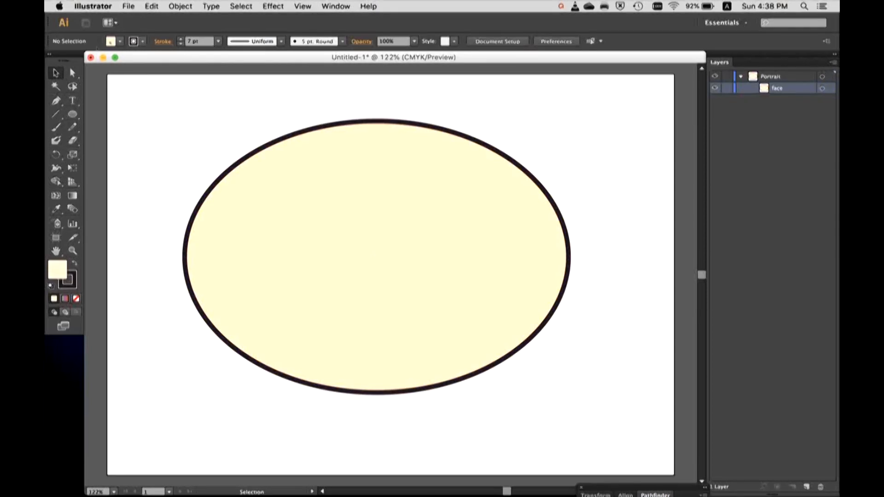
left_click(119, 41)
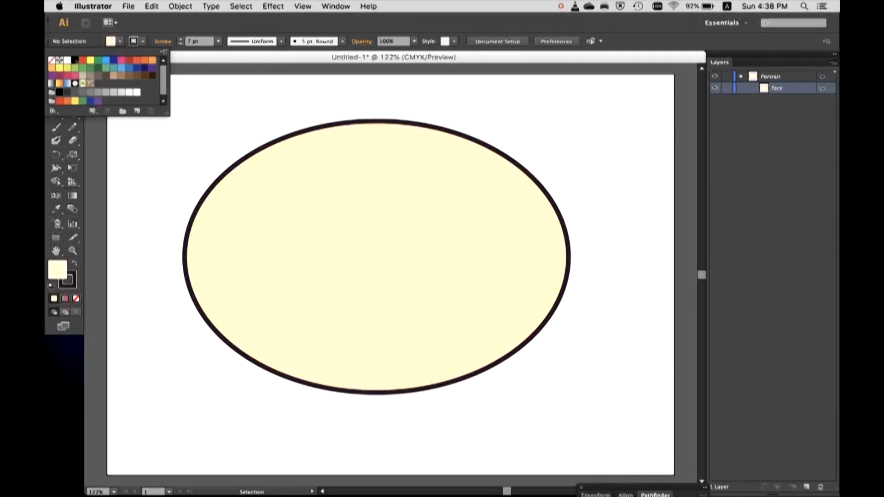
left_click(74, 60)
- Draw a small black ellipse beside the face and move it inside the face's upper-left area
left_click(124, 140)
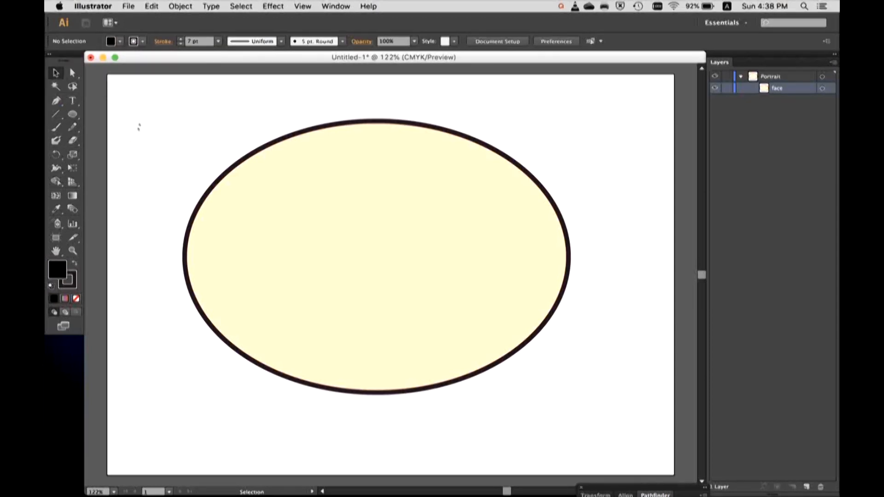
left_click_drag(139, 118, 219, 181)
left_click_drag(137, 118, 252, 198)
key("v")
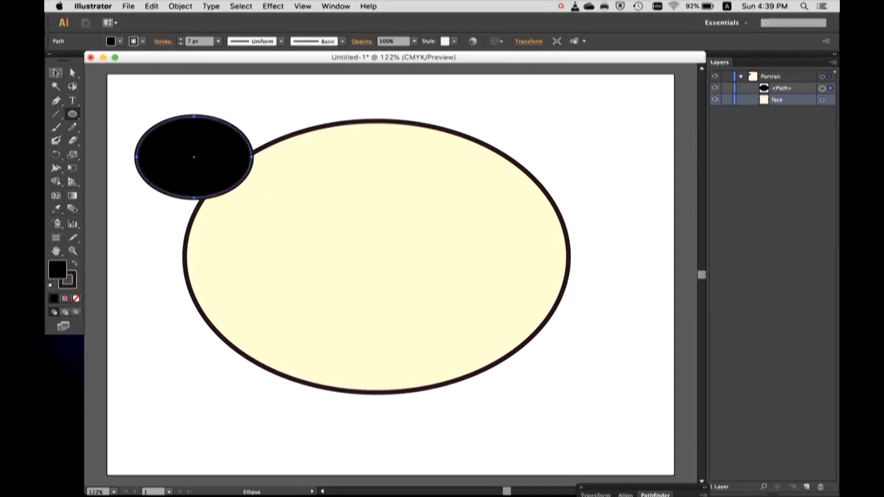
left_click_drag(171, 129, 297, 207)
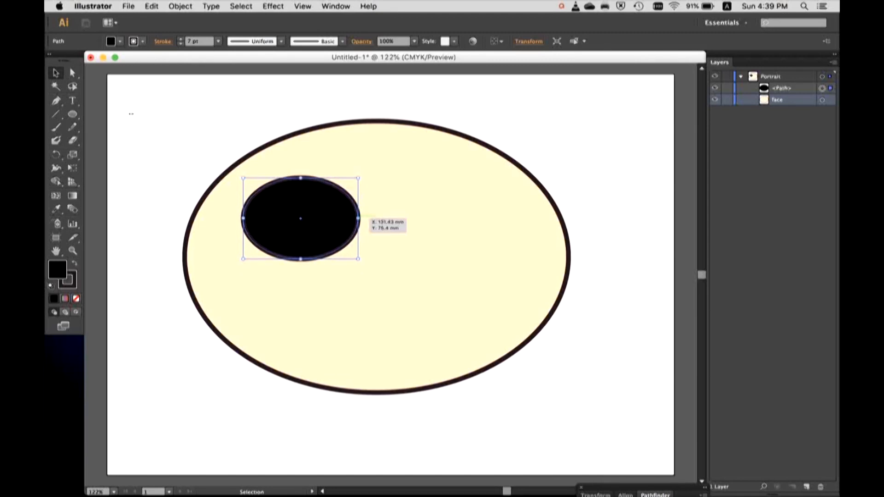
- Pull the black ellipse's left anchor point inward with the Direct Selection tool to flatten that side into a lens shape, and deselect it
left_click(72, 73)
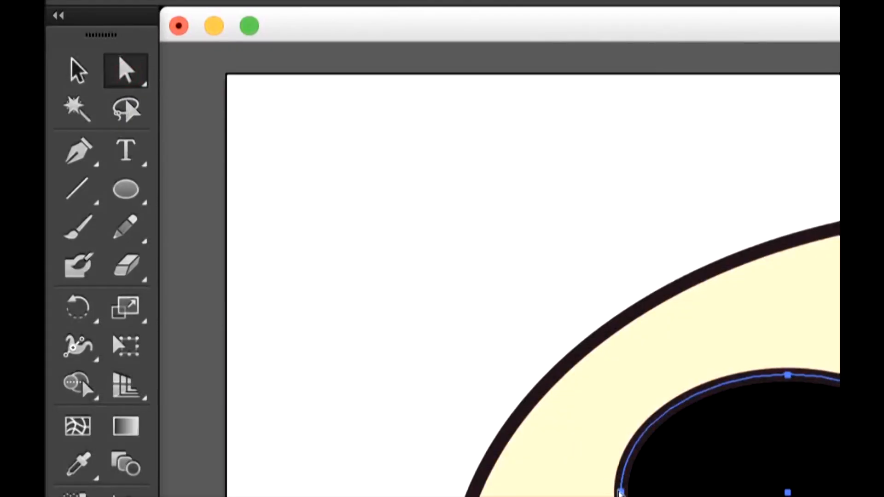
left_click(620, 493)
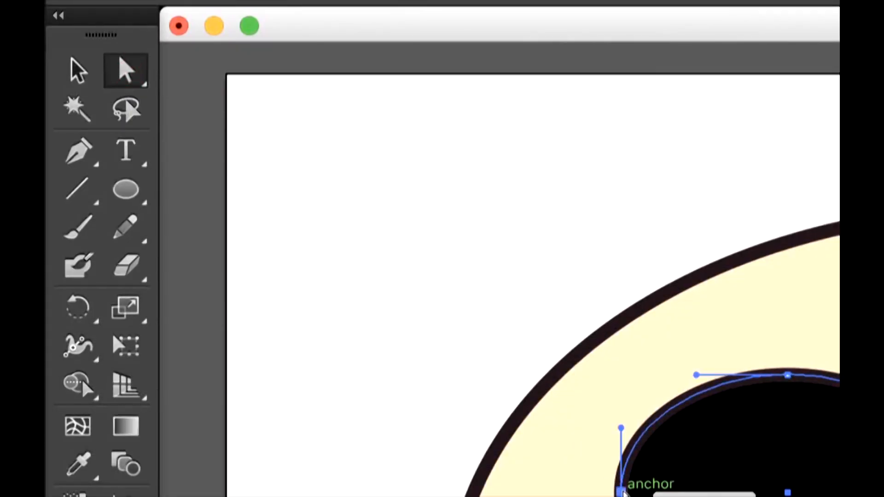
left_click_drag(620, 492, 647, 492)
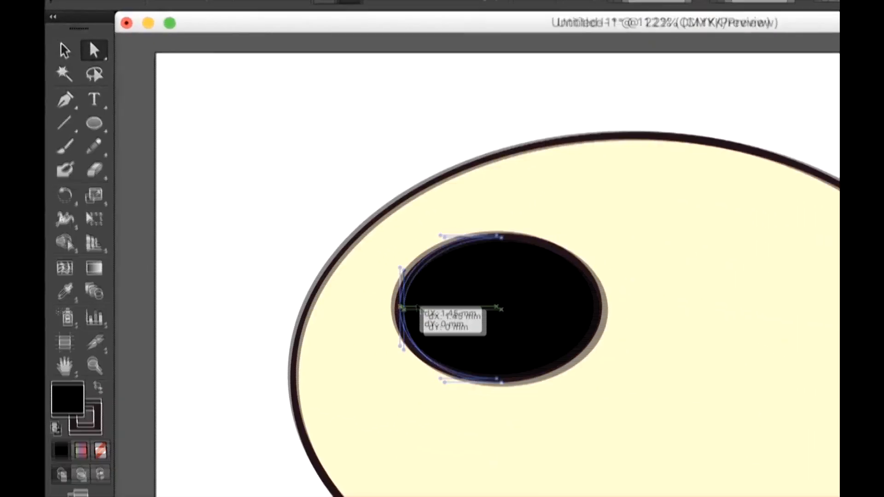
left_click_drag(402, 307, 422, 299)
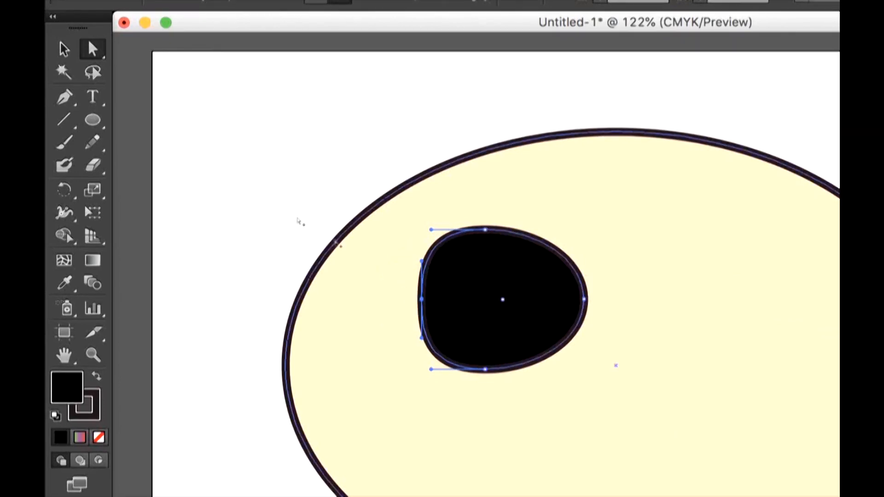
left_click(275, 210)
- Move the black lens to the face's upper-right area and lower its top anchor point to flatten the upper edge
left_click(474, 271)
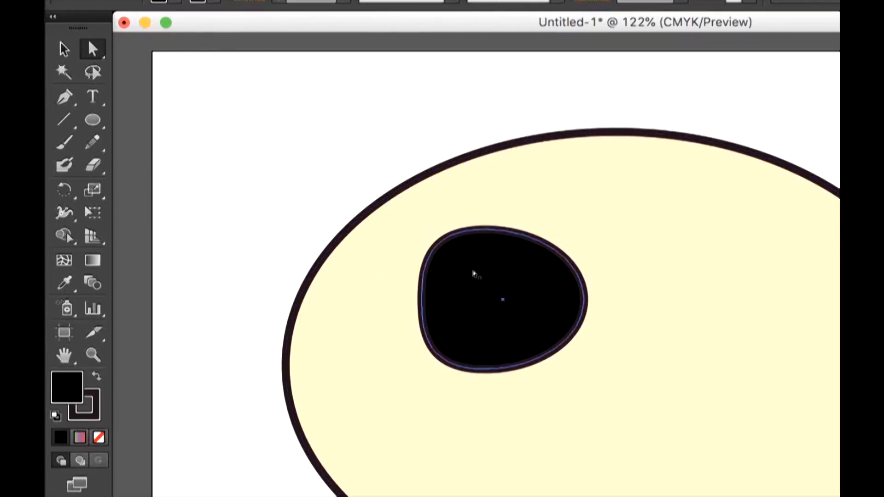
left_click_drag(479, 274, 725, 265)
left_click(731, 224)
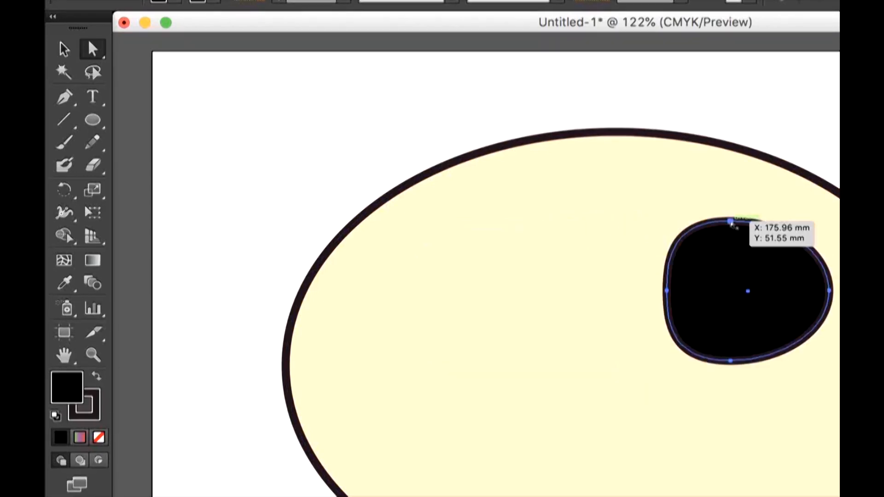
left_click_drag(733, 229, 733, 247)
key("super+shift+a")
left_click(772, 286)
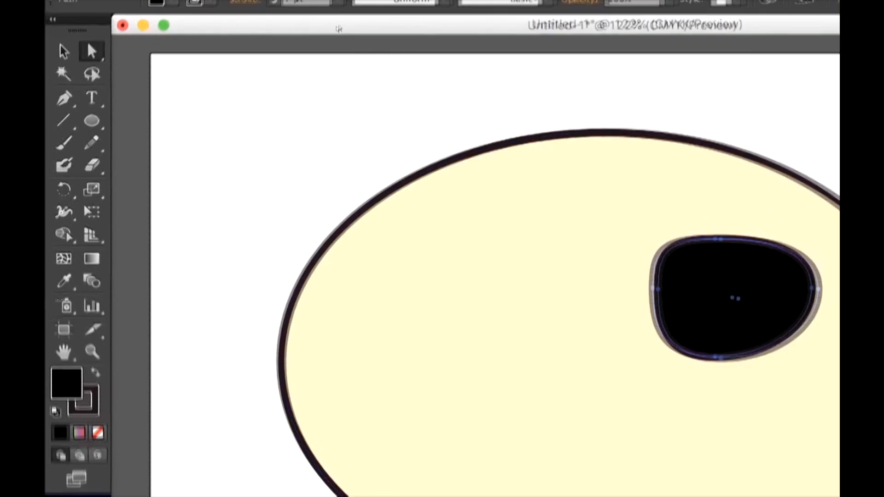
- Copy and paste the black lens and move the duplicate to the face's upper-left edge
left_click(168, 8)
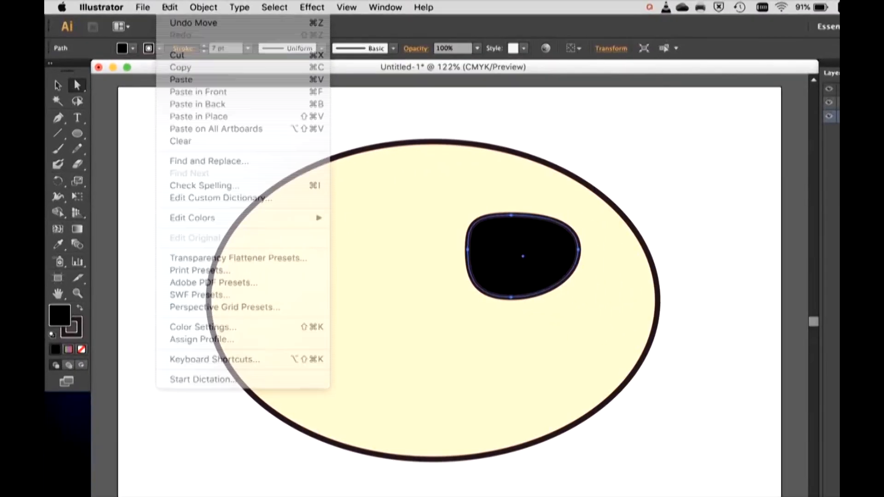
left_click(181, 67)
left_click(170, 7)
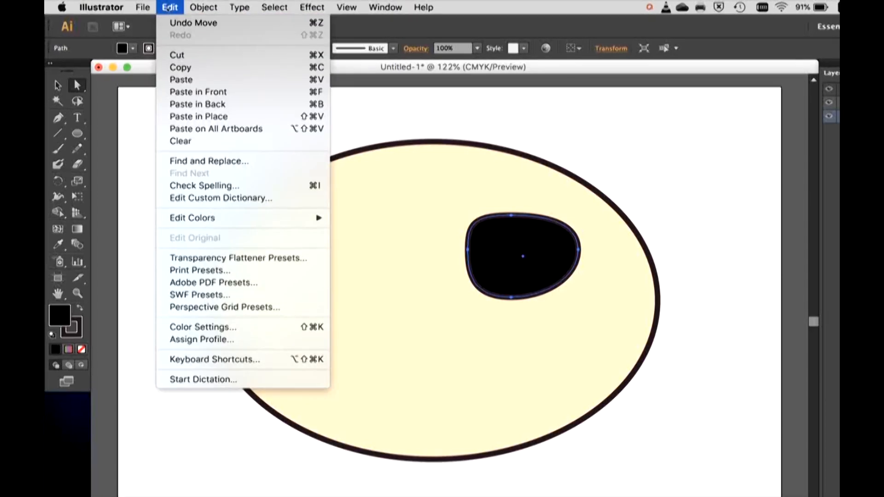
left_click(189, 80)
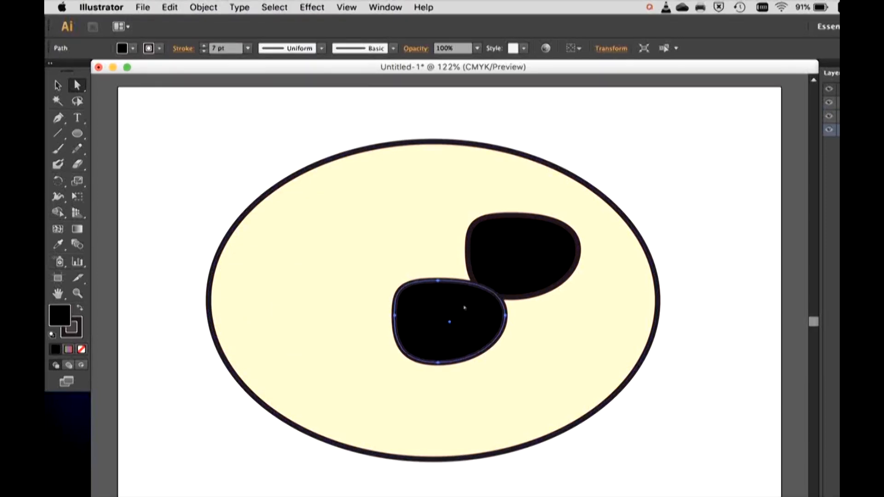
left_click(58, 84)
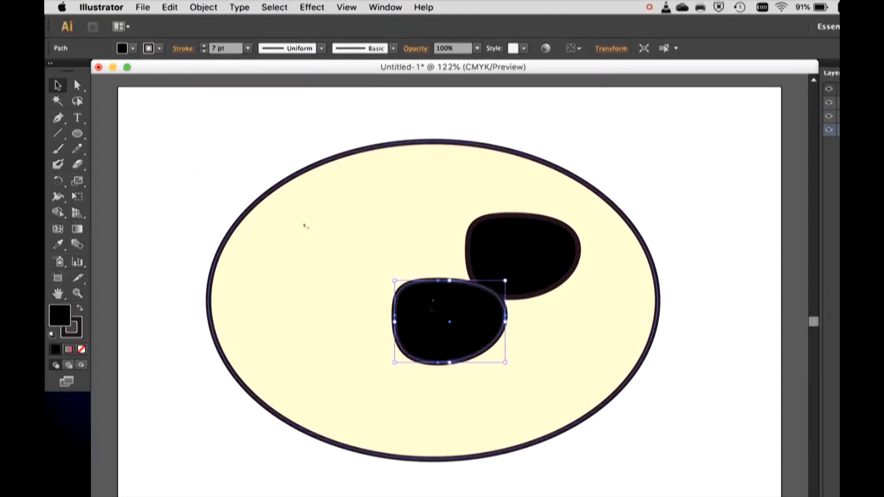
left_click_drag(450, 306, 311, 208)
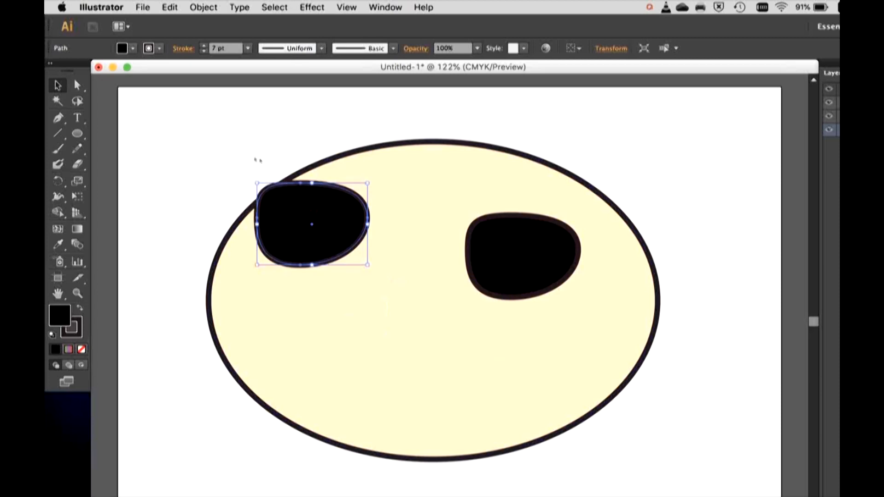
- Reflect the duplicated lens across the vertical axis and move it inside the face, roughly level with the right lens
left_click(203, 7)
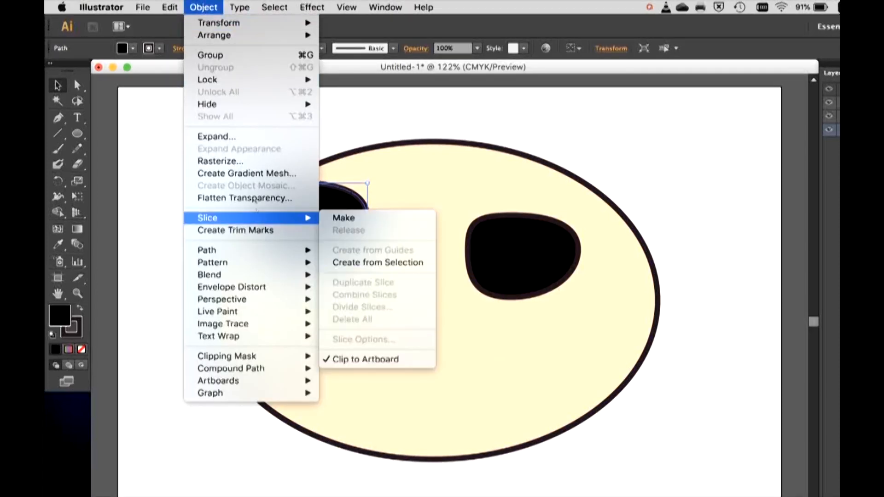
mouse_move(251, 100)
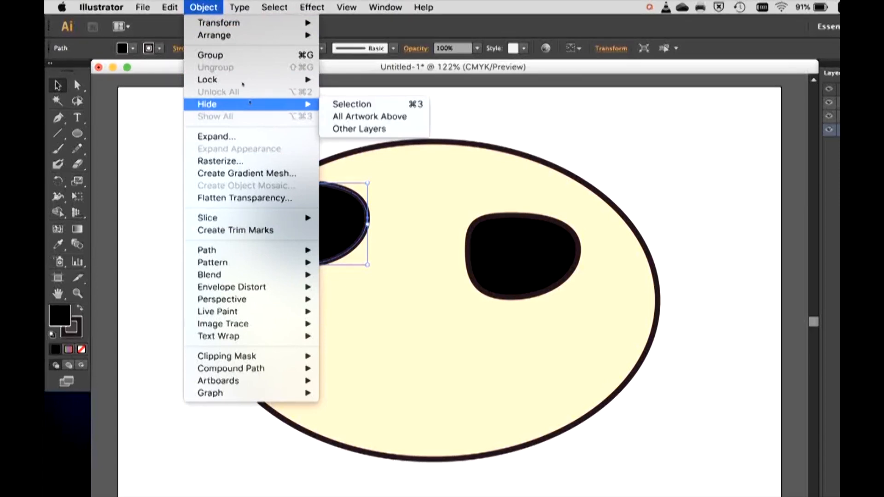
mouse_move(271, 22)
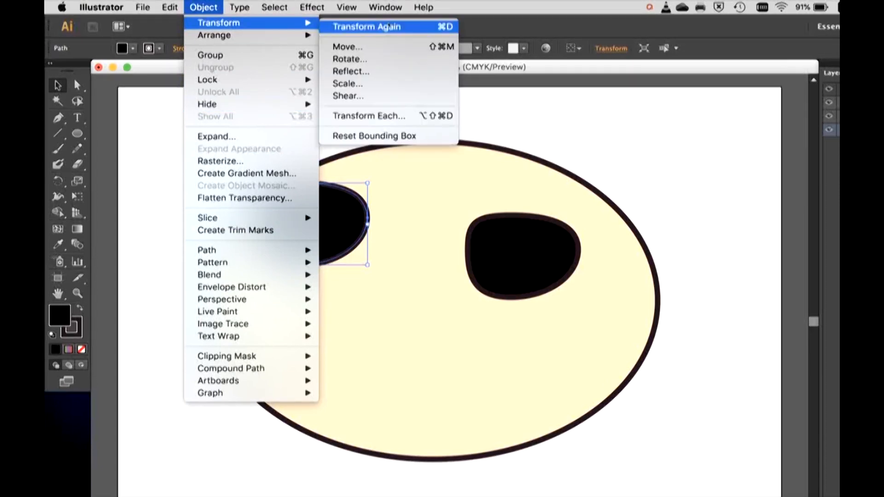
left_click(381, 71)
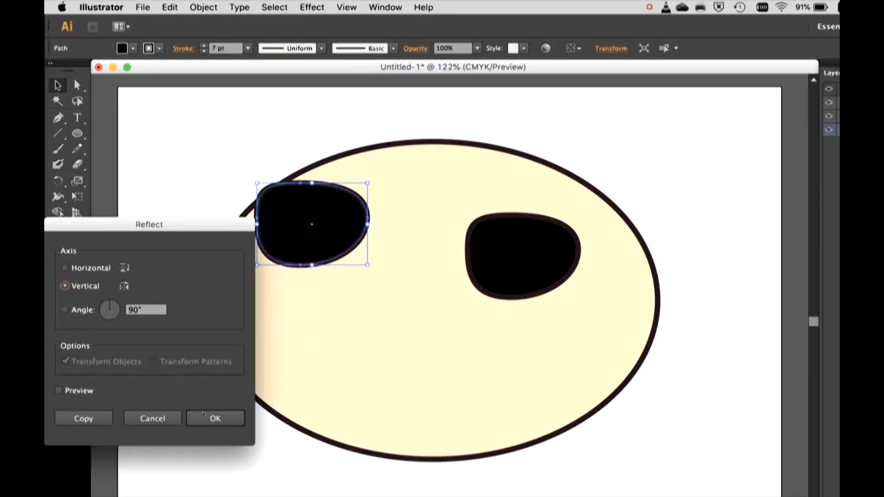
left_click(211, 420)
left_click_drag(278, 216, 309, 252)
left_click(436, 302)
- Nudge the right lens roughly level with the left one and set its X position to 180 mm
left_click(512, 268)
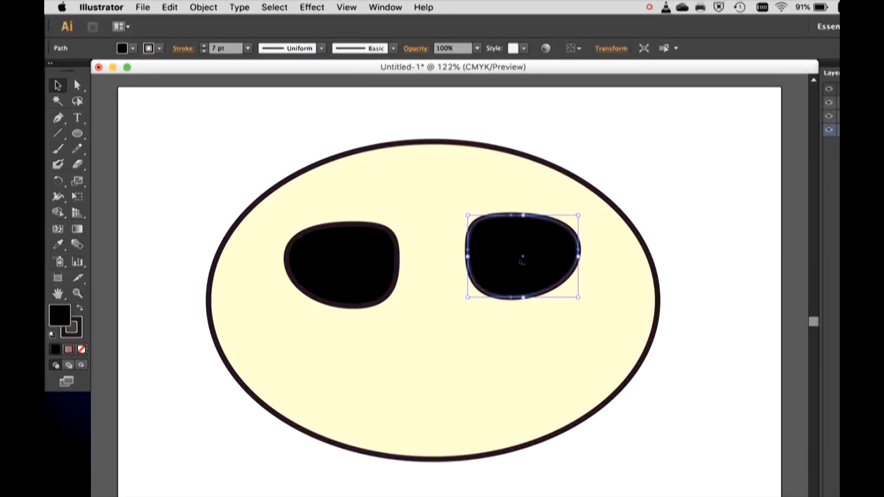
mouse_move(512, 269)
left_mouse_down()
mouse_move(516, 280)
mouse_move(510, 256)
left_mouse_up()
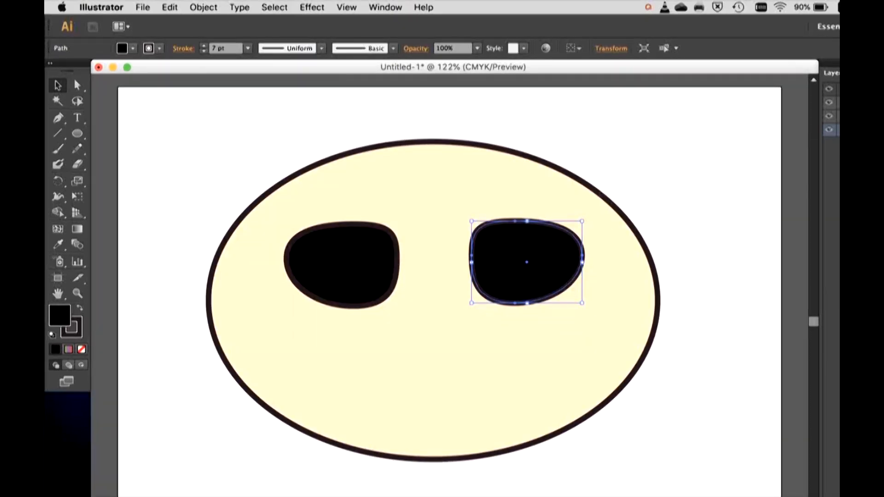
left_click(612, 48)
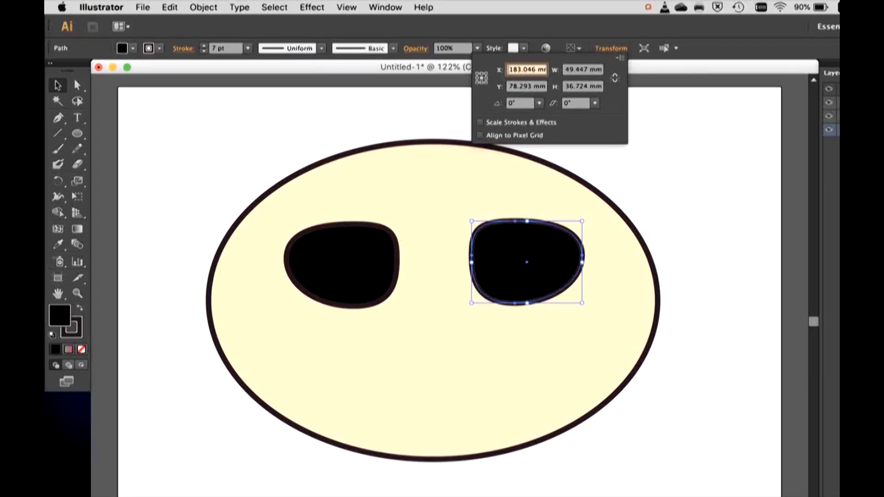
type("180")
key("Return")
- Check the left lens's position values and set the right lens's Y position to 78 mm
left_click(335, 249)
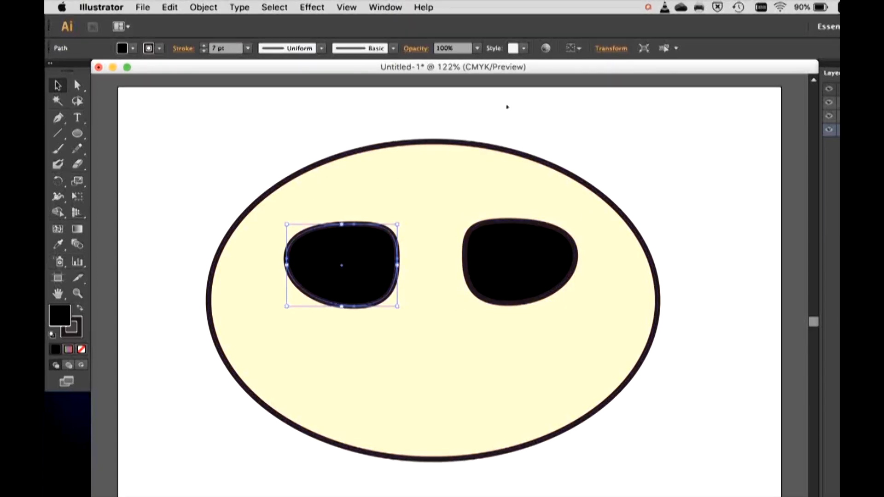
left_click(611, 49)
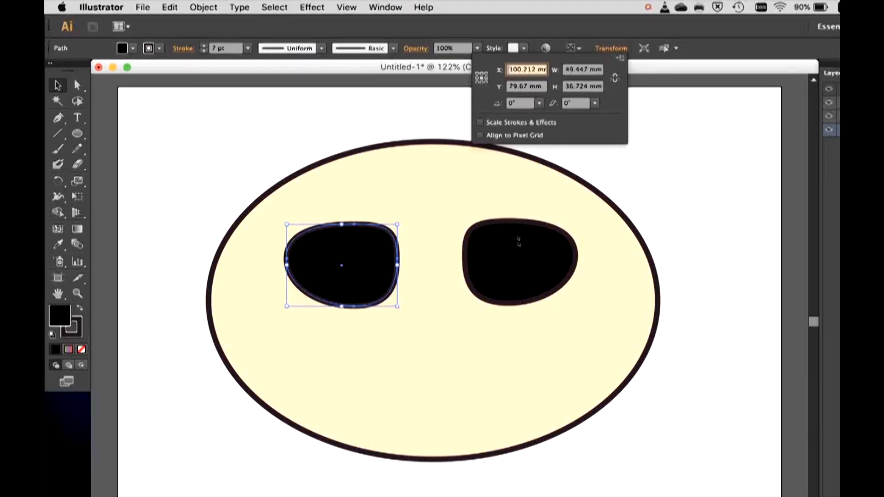
left_click(519, 246)
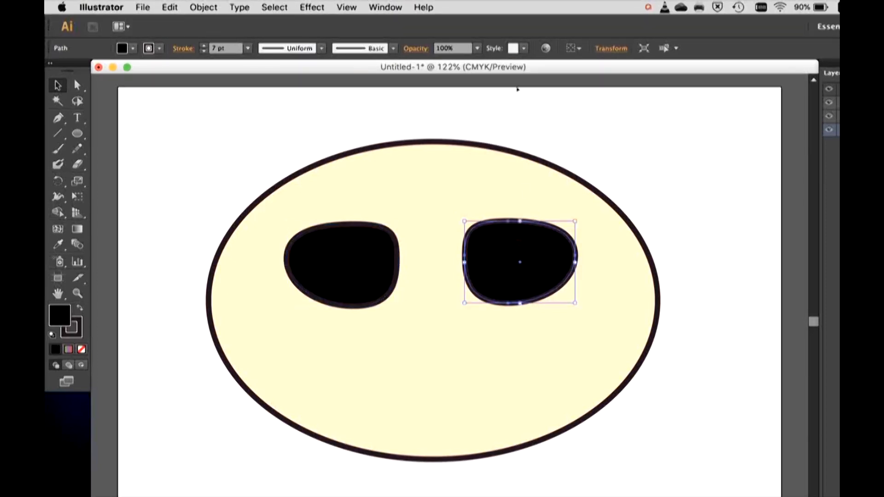
left_click(607, 48)
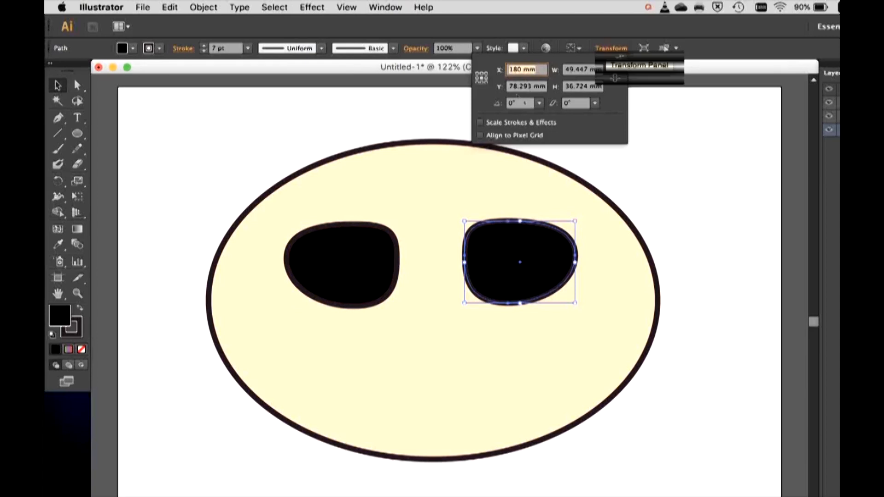
left_click(517, 87)
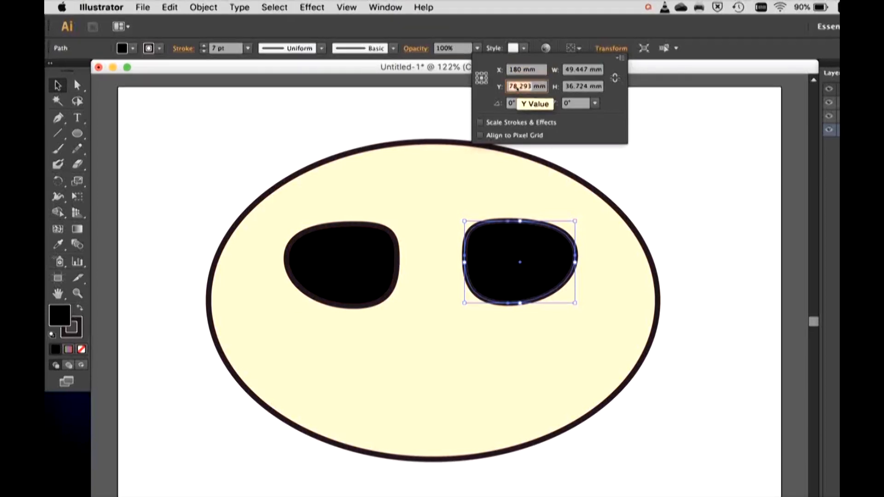
type("78")
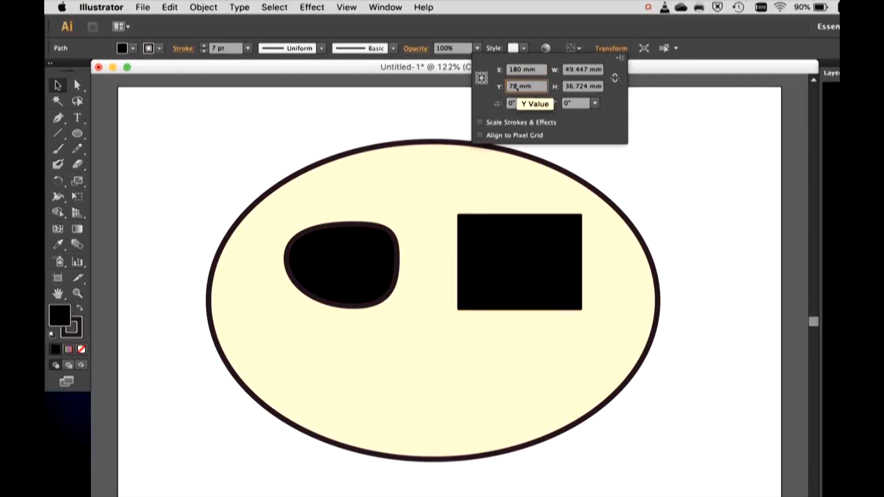
key("Return")
- Set the left lens's Y position to 78 mm to align it with the right lens, and deselect it
left_click(350, 278)
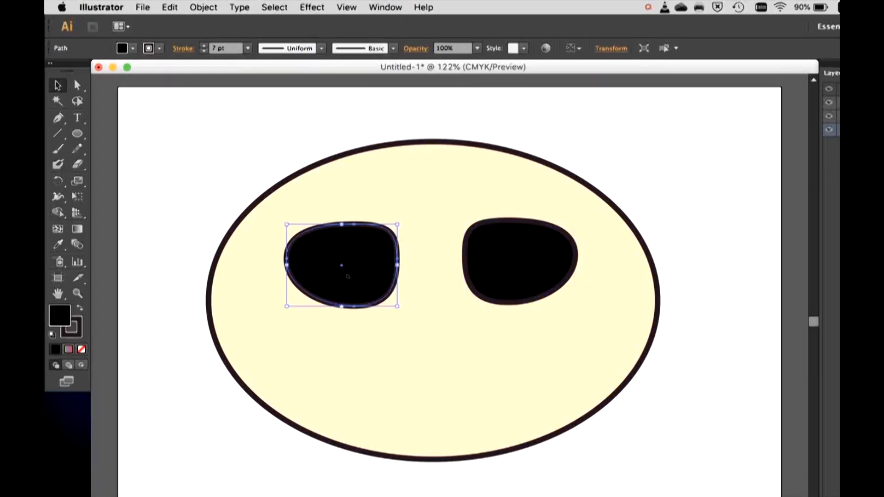
left_click(611, 48)
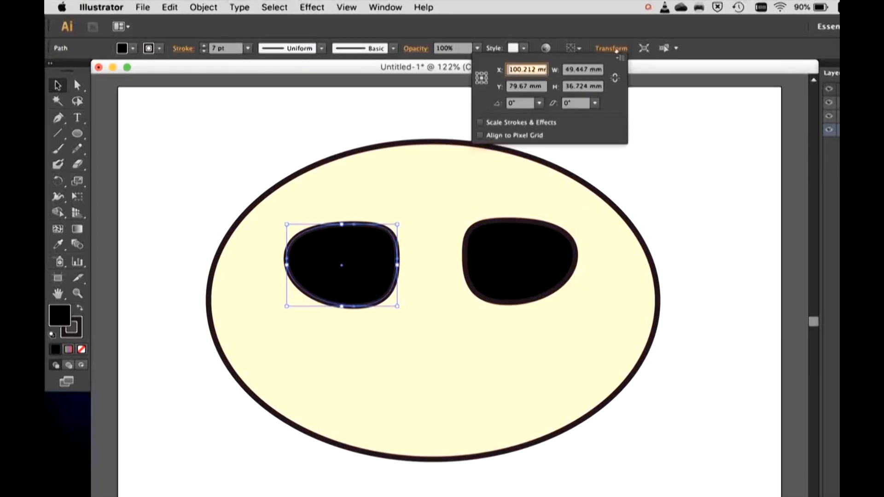
left_click(523, 88)
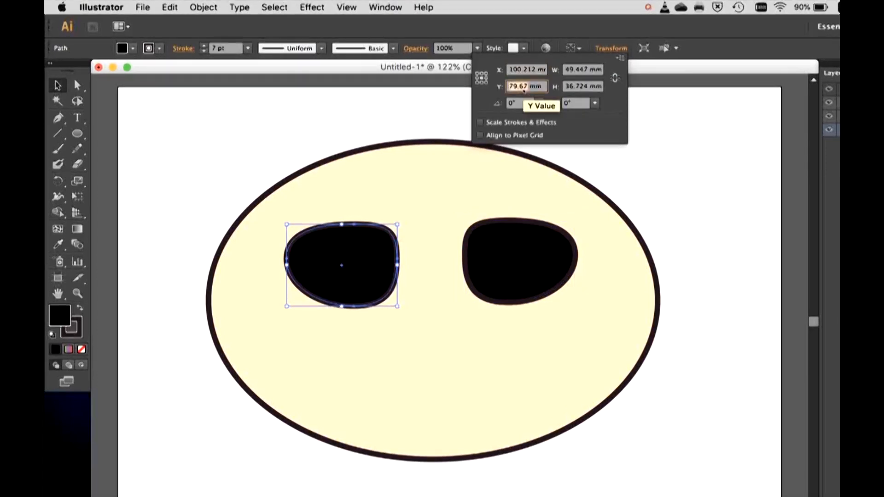
type("78")
key("Return")
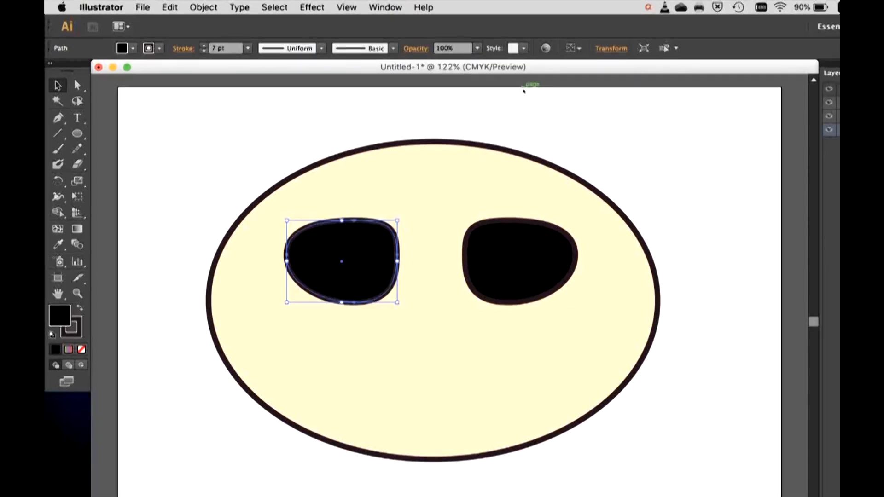
left_click(657, 185)
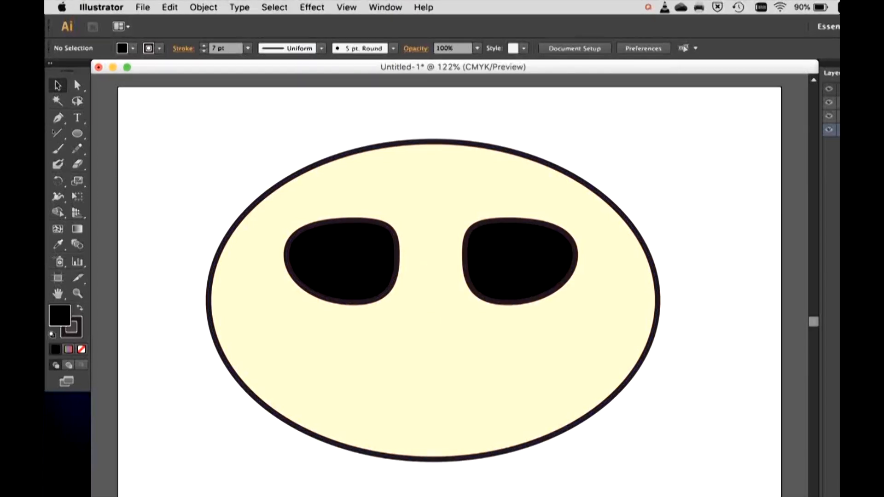
- Draw a horizontal line segment between the inner edges of the two lenses as the sunglasses' bridge, and deselect it
left_click(57, 133)
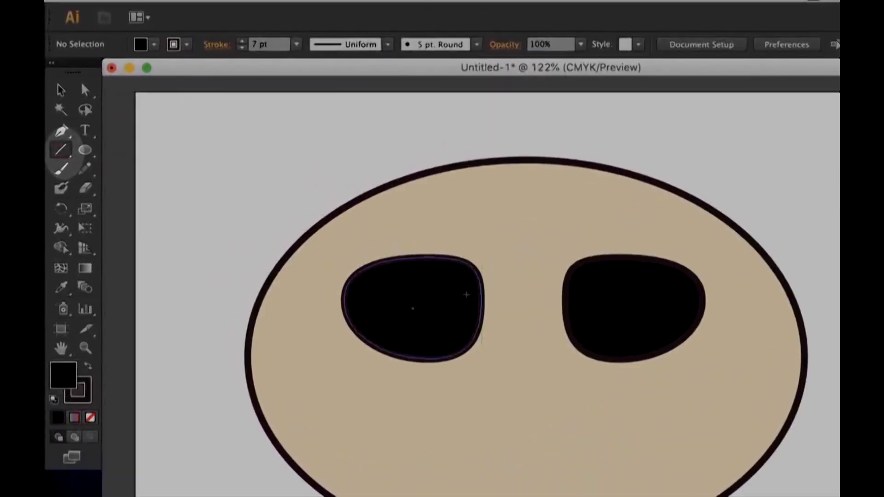
mouse_move(470, 293)
left_mouse_down()
mouse_move(589, 294)
mouse_move(570, 290)
mouse_move(579, 292)
left_mouse_up()
key("v")
left_click(221, 158)
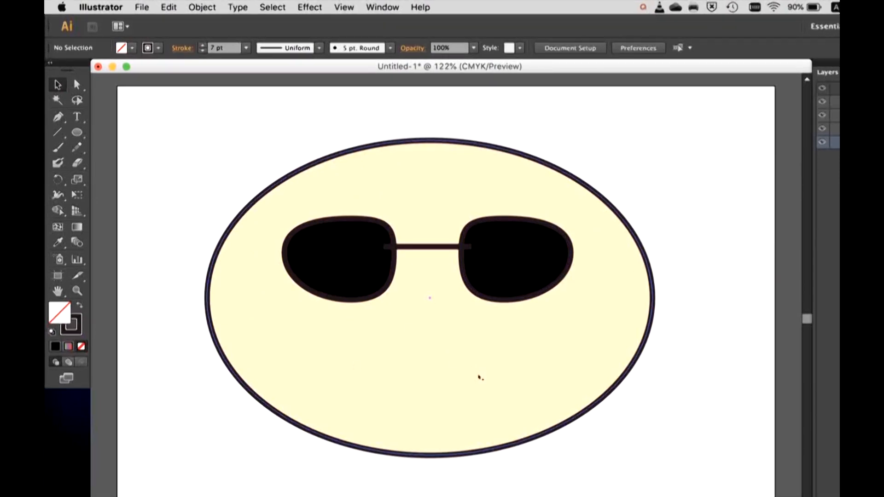
- Check the reference image in the browser's Adobe Color page and switch back to Illustrator
key("super+Tab")
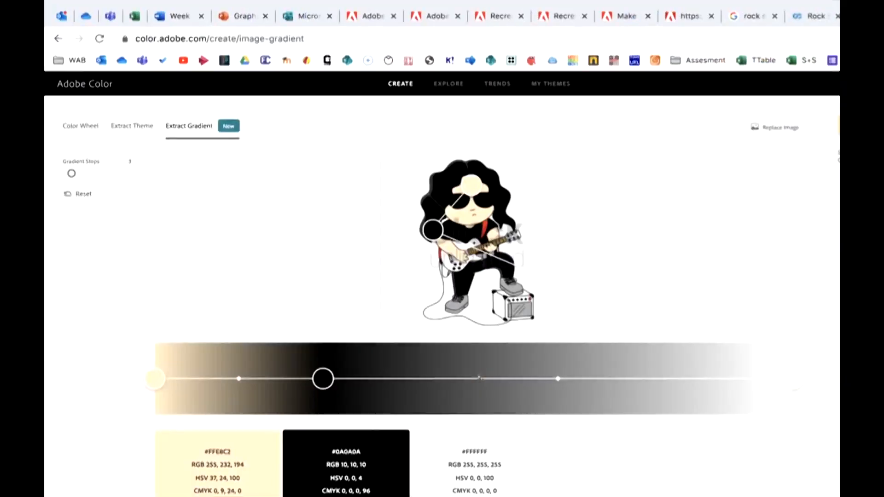
key("super+Tab")
key("super+Tab")
key("super+Tab")
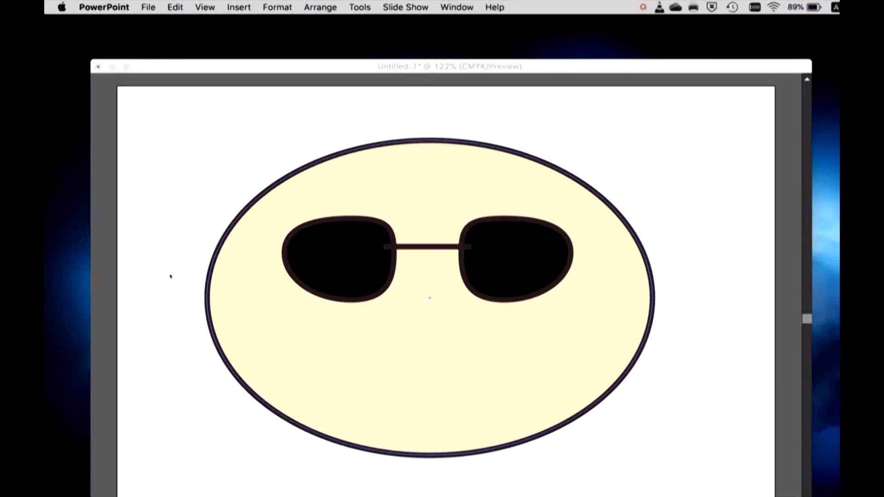
key("super+Tab")
key("super+Tab")
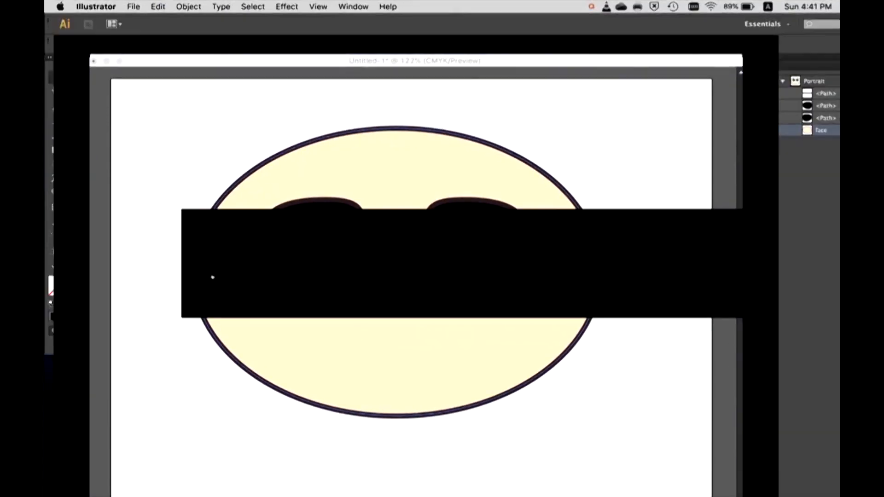
- Draw a short curved line with the Arc tool and place it on the lower right of the face as the mouth
left_click(75, 135)
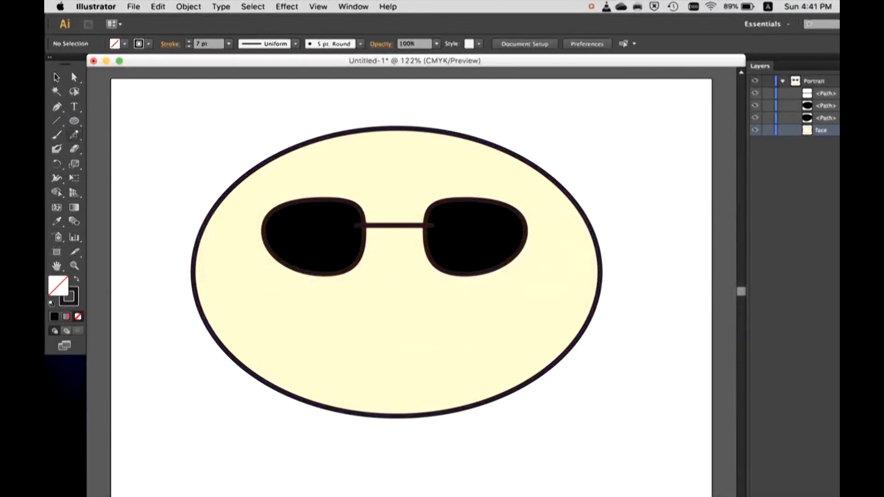
left_click(74, 134)
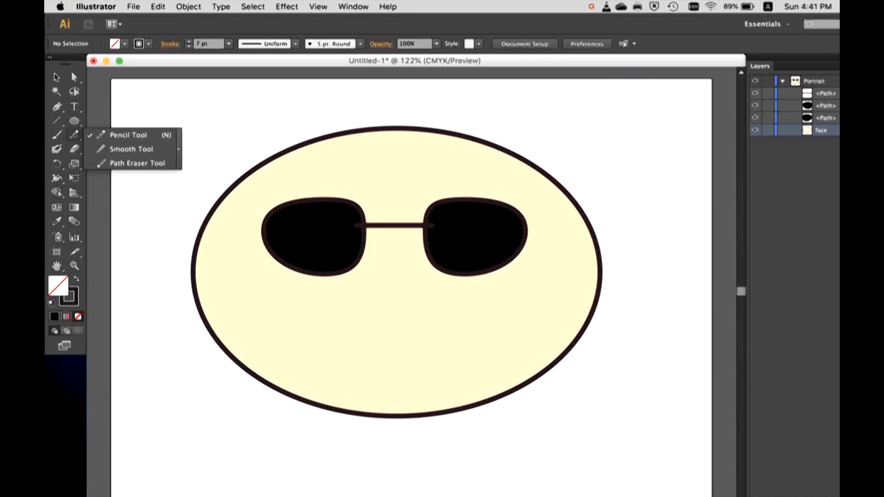
left_click_drag(56, 121, 110, 135)
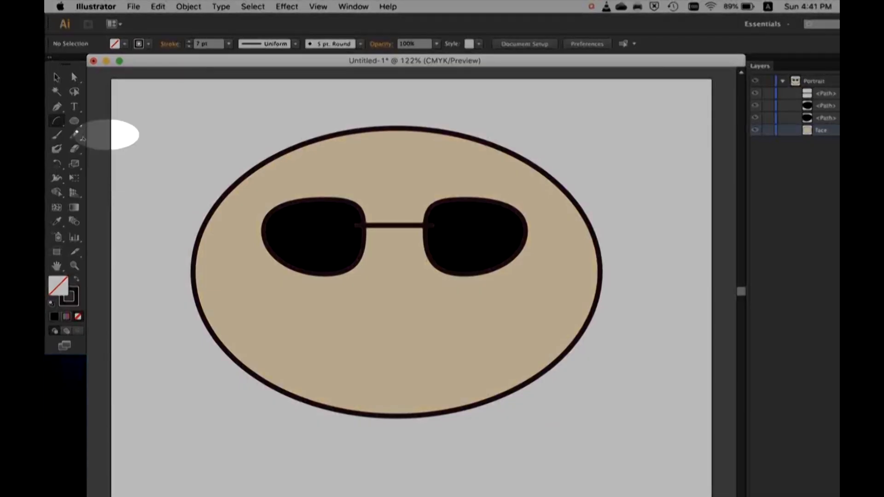
left_click_drag(455, 458, 411, 473)
left_click(56, 77)
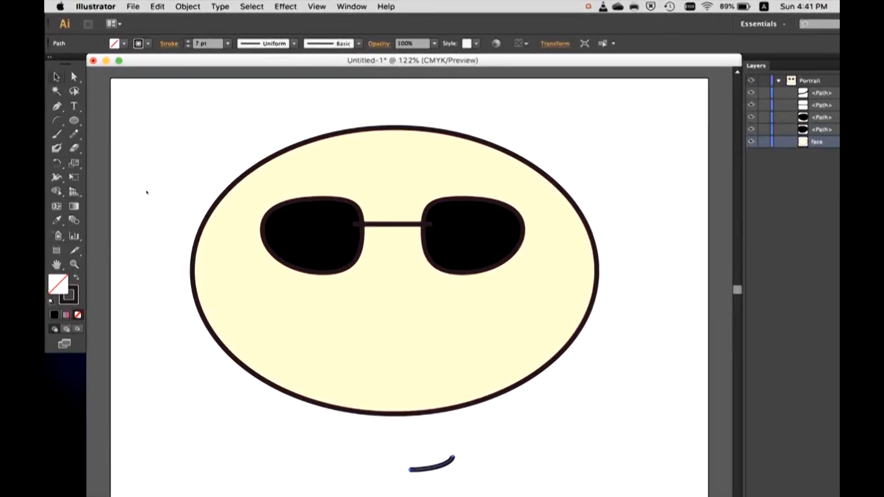
left_click_drag(438, 465, 463, 361)
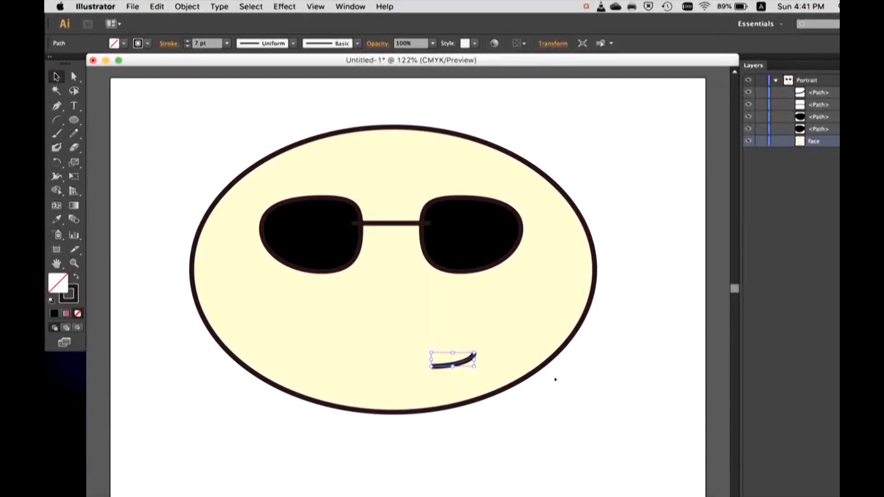
left_click(558, 379)
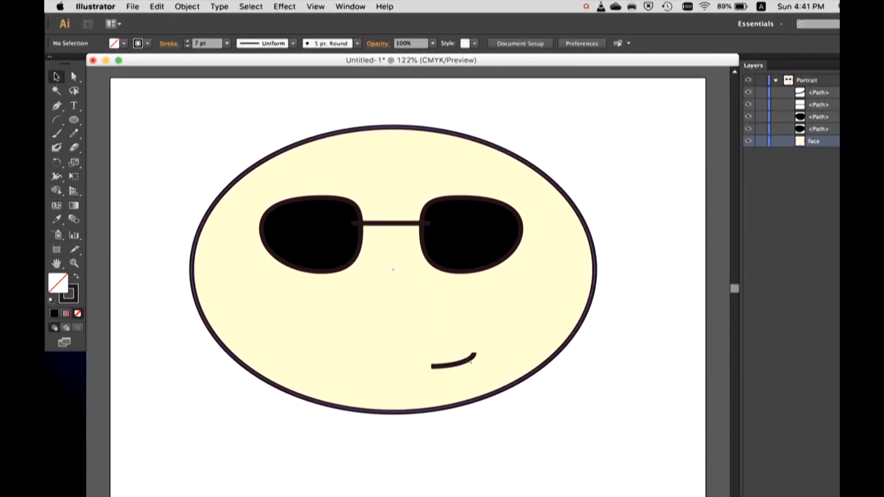
- Flip the mouth arc vertically so it curves downward, move it slightly lower on the face, and deselect it
left_click(463, 365)
left_click(462, 365)
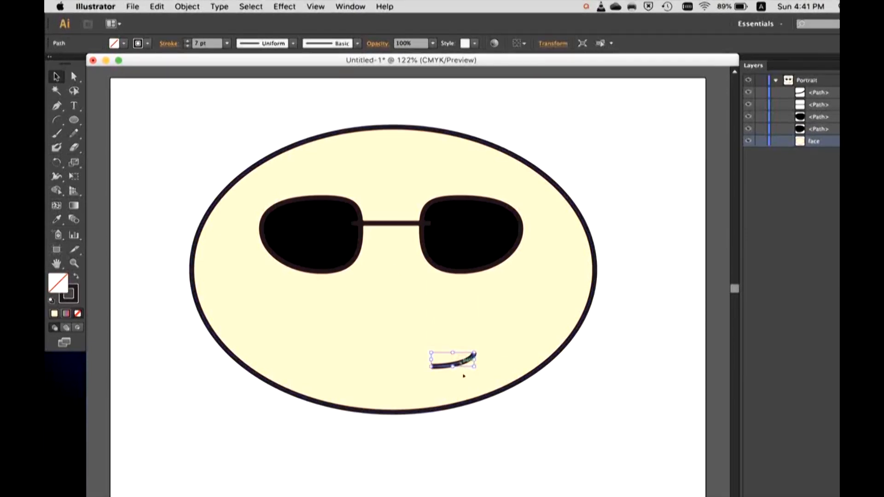
left_click_drag(452, 366, 453, 339)
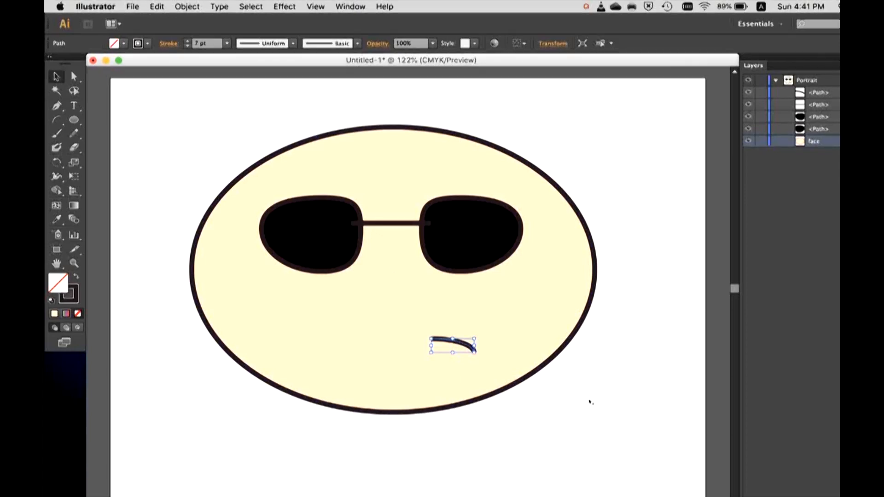
left_click(589, 402)
left_click(459, 343)
left_click_drag(464, 342, 458, 358)
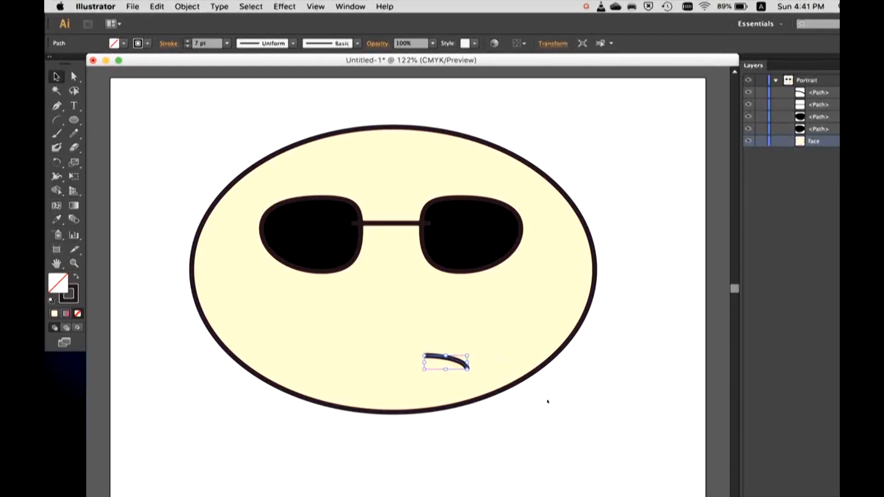
left_click(548, 402)
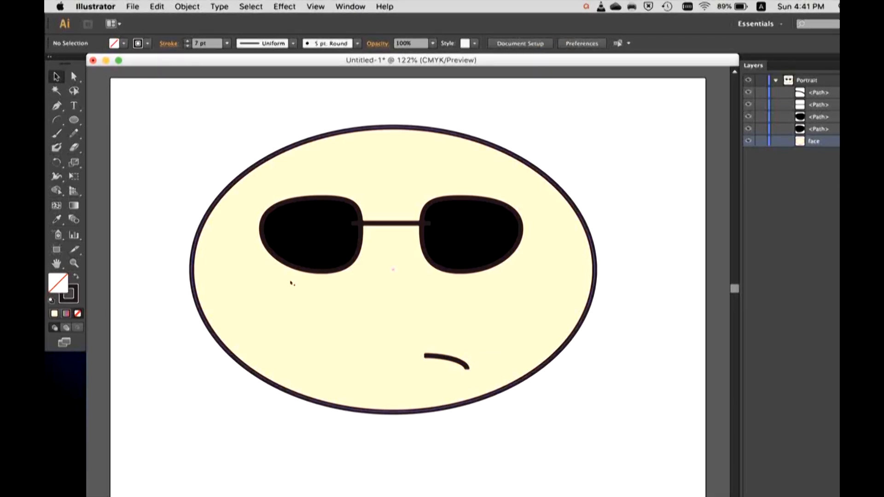
- Check the reference image in the browser, return to Illustrator and draw a small arc below the sunglasses' bridge as the nose
key("super+Tab")
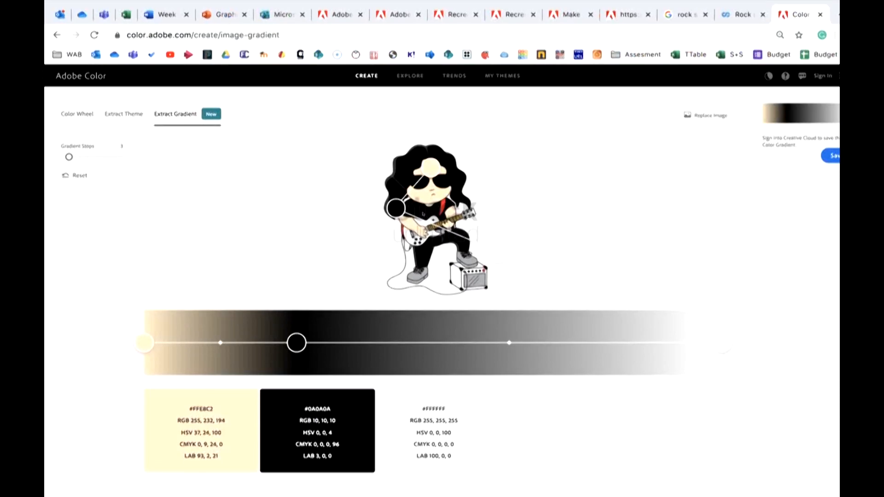
key("super+Tab")
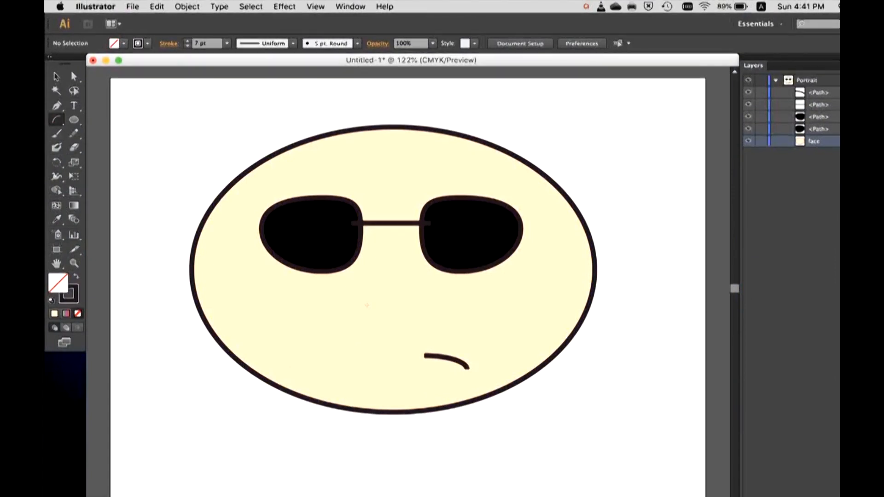
left_click(370, 309)
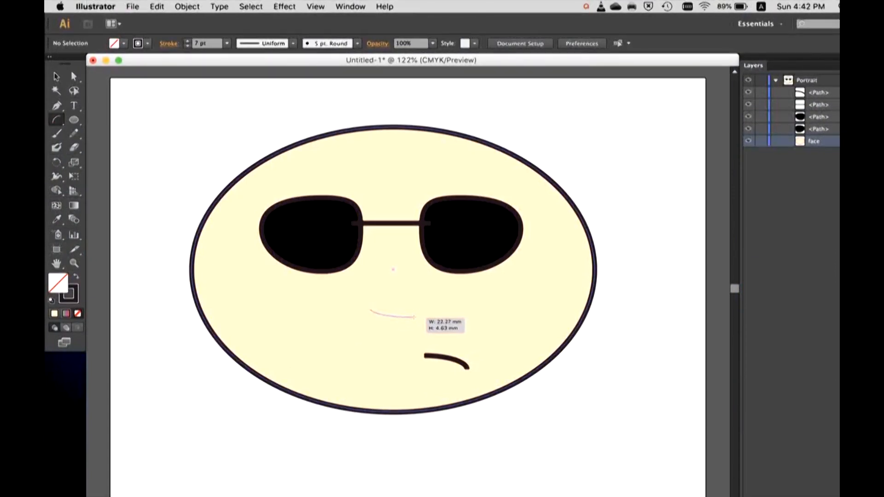
left_click(404, 319)
key("Escape")
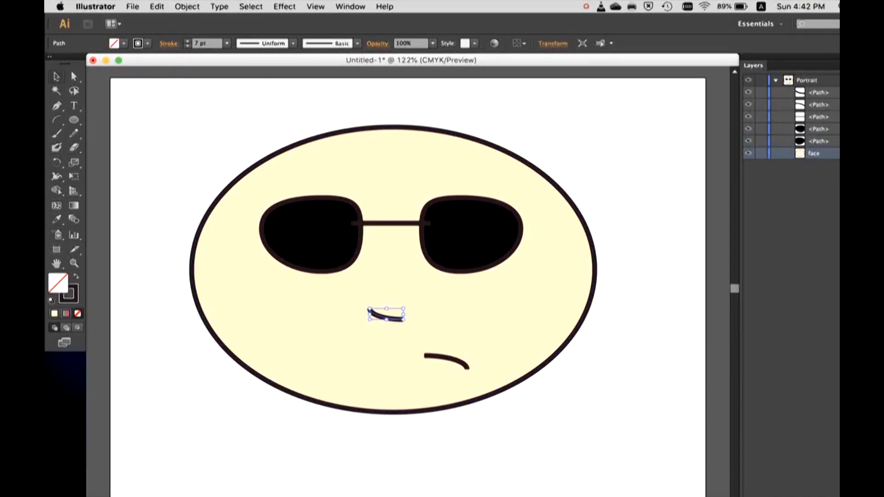
left_click(151, 133)
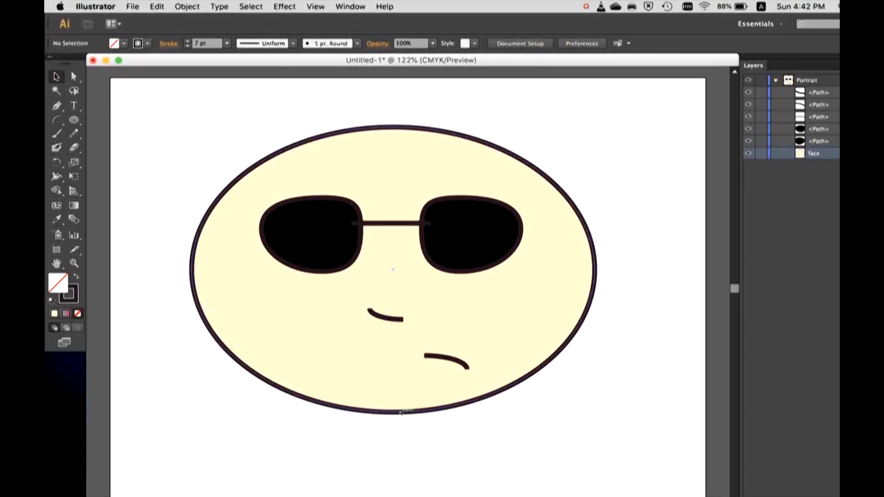
- Check the reference image in the browser's Adobe Color page, return to Illustrator and zoom out to show the whole artboard
key("super+Tab")
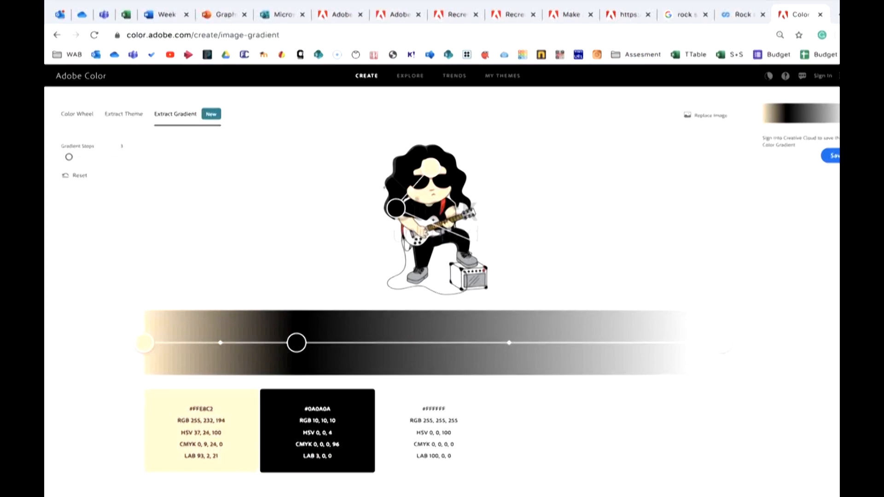
key("super+Tab")
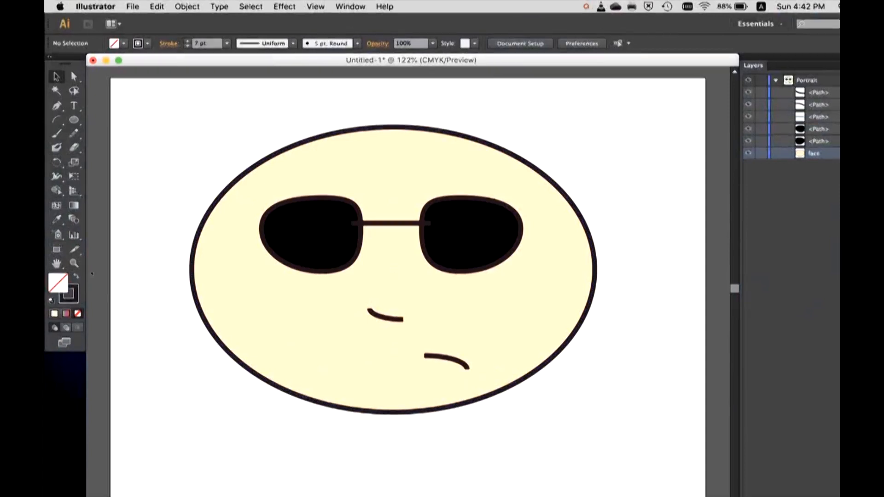
left_click(370, 281)
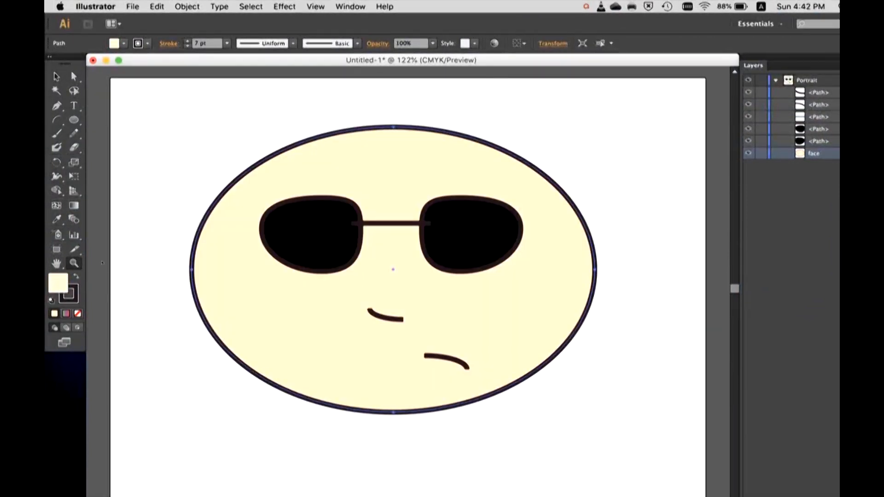
left_click(191, 262, "alt")
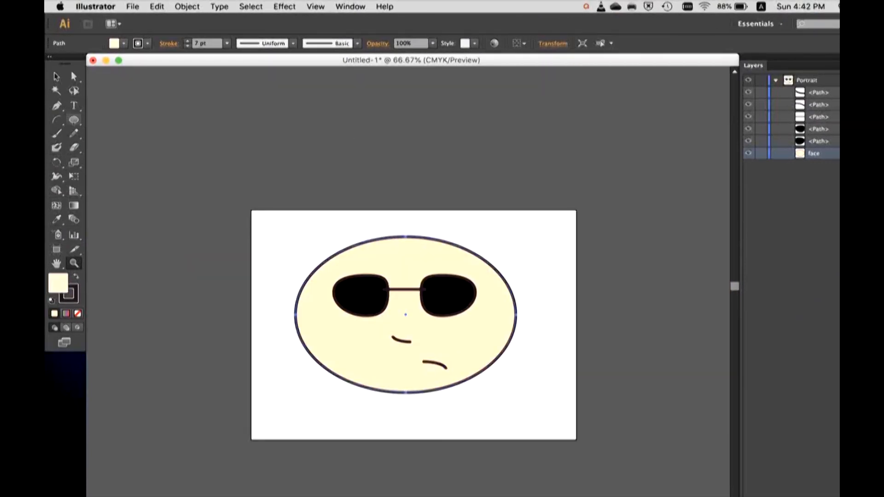
left_click(74, 119)
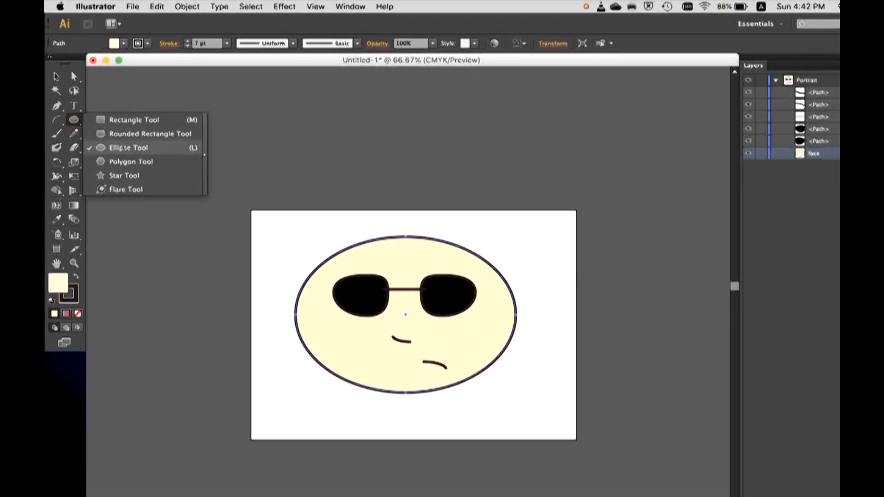
left_click(126, 147)
left_click(125, 43)
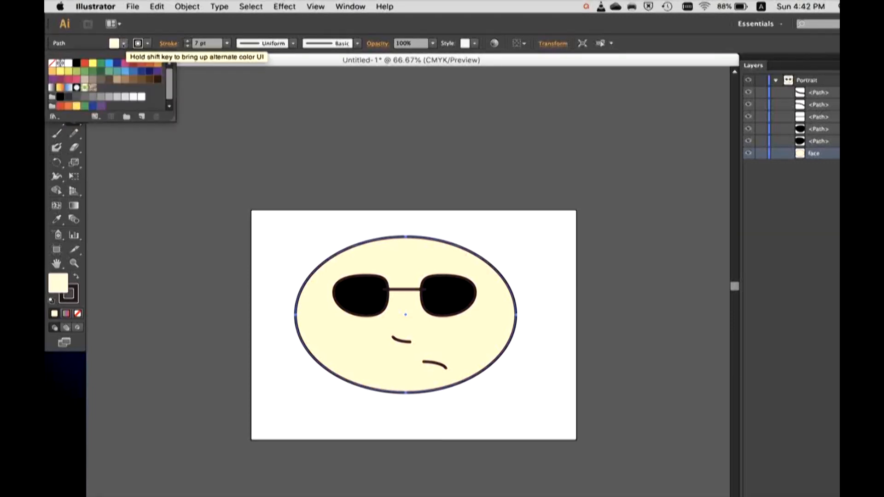
left_click(77, 63)
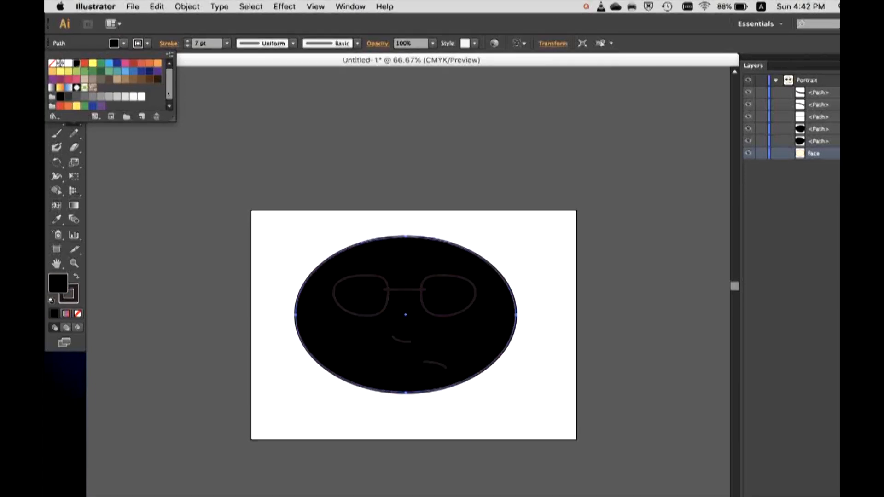
left_click(300, 239)
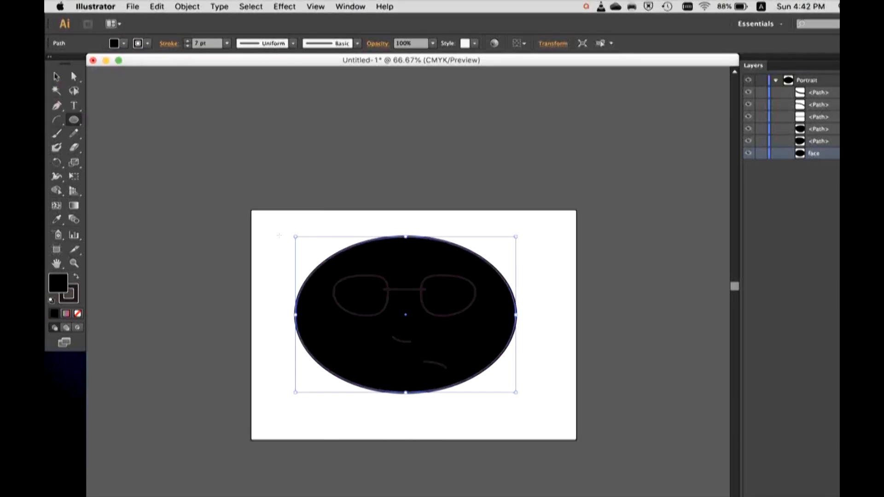
left_click(279, 235)
key("Escape")
key("super+z")
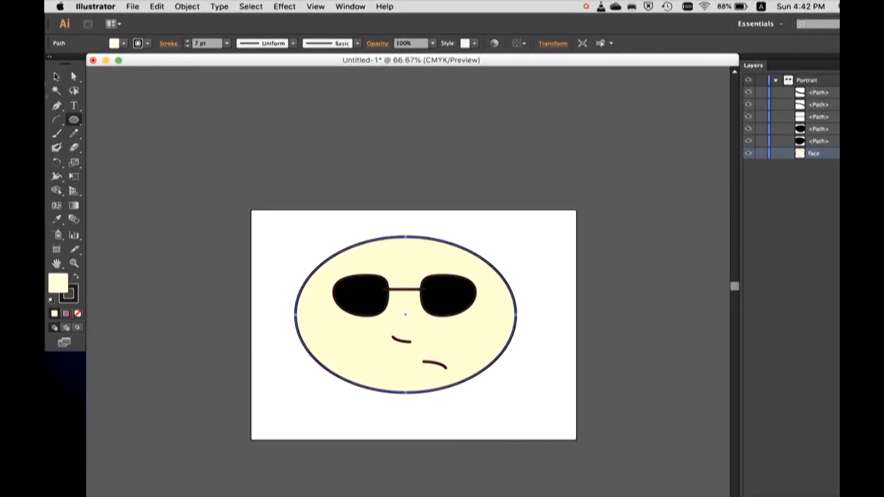
key("v")
left_click(204, 157)
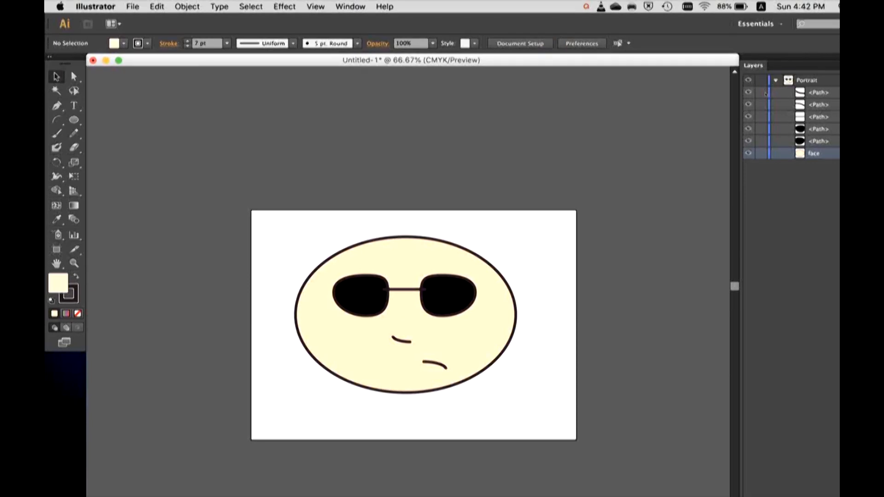
- Lock the face, both lenses, the bridge, the nose and the mouth paths in the Portrait layer
left_click(762, 92)
left_click(762, 105)
left_click(762, 117)
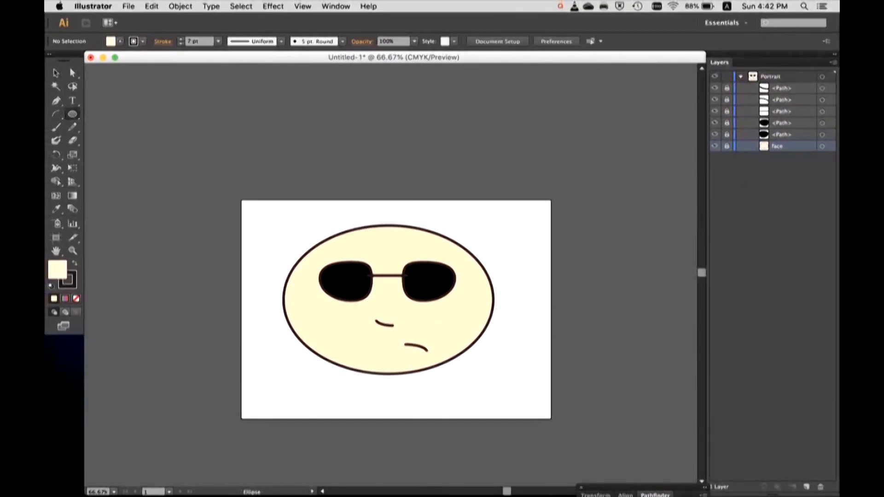
- Set the fill to black and draw five overlapping ellipses around the face's upper-left edge as hair curls, then deselect
left_click(114, 42)
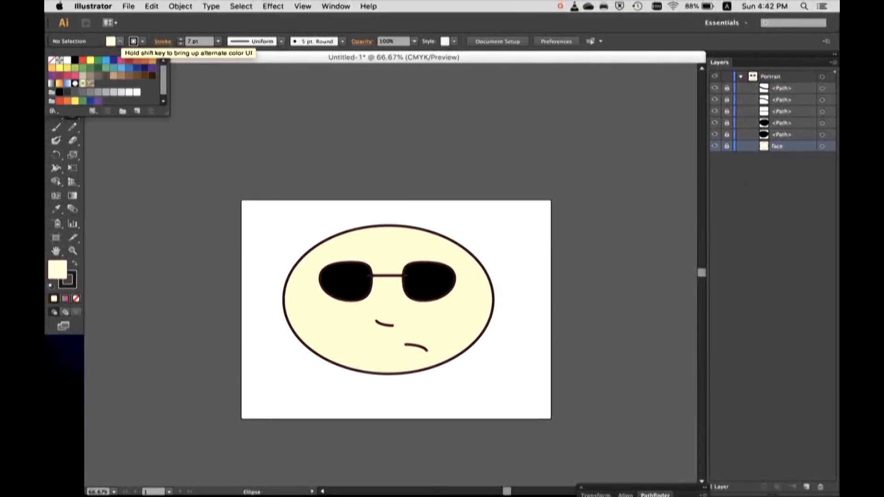
left_click(75, 60)
left_click_drag(257, 218, 309, 266)
left_click_drag(258, 254, 292, 301)
mouse_move(300, 223)
left_mouse_down()
mouse_move(380, 267)
mouse_move(350, 257)
left_mouse_up()
left_click_drag(297, 208, 339, 237)
left_click_drag(285, 249, 313, 276)
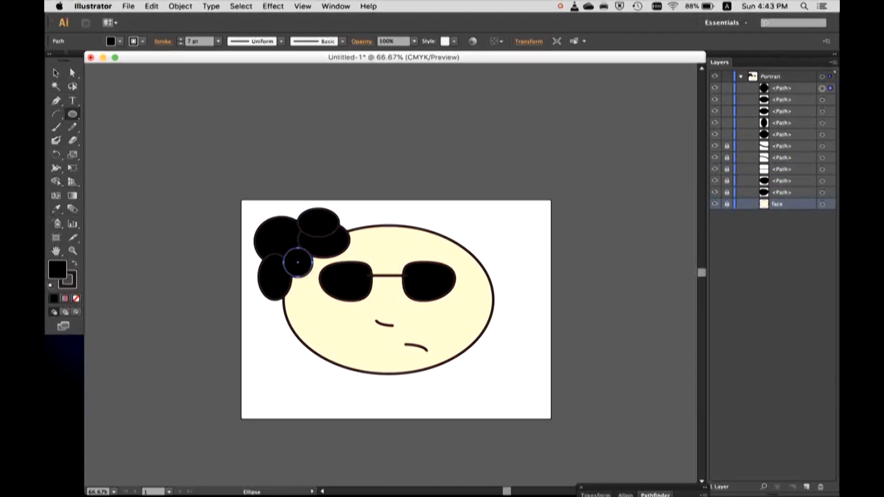
key("v")
left_click(187, 143)
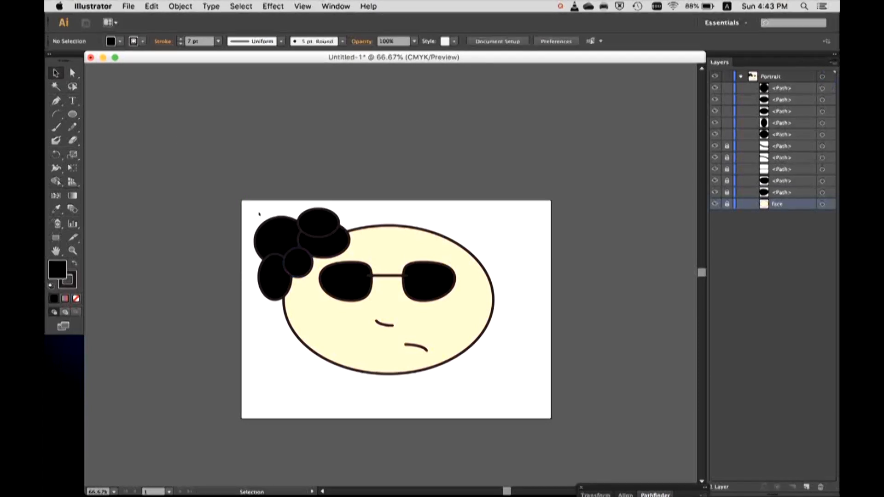
- Remove the stroke from all five black hair ellipses and deselect them
key("super+a")
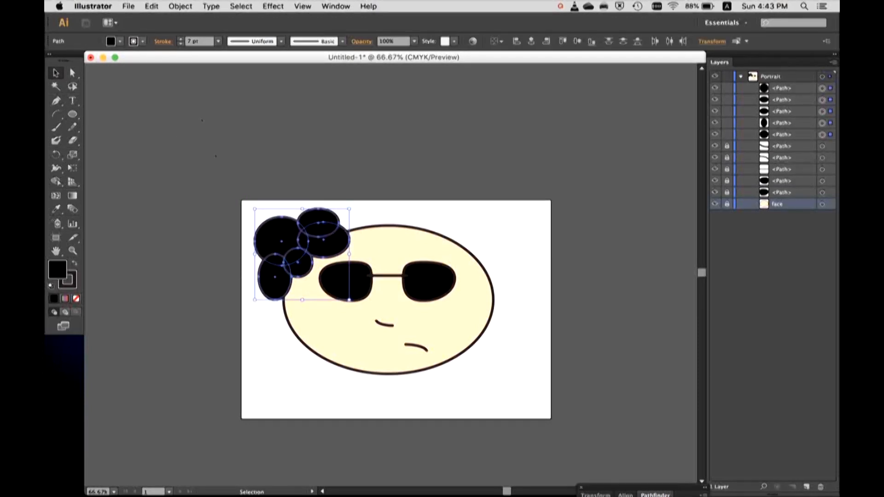
left_click(119, 41)
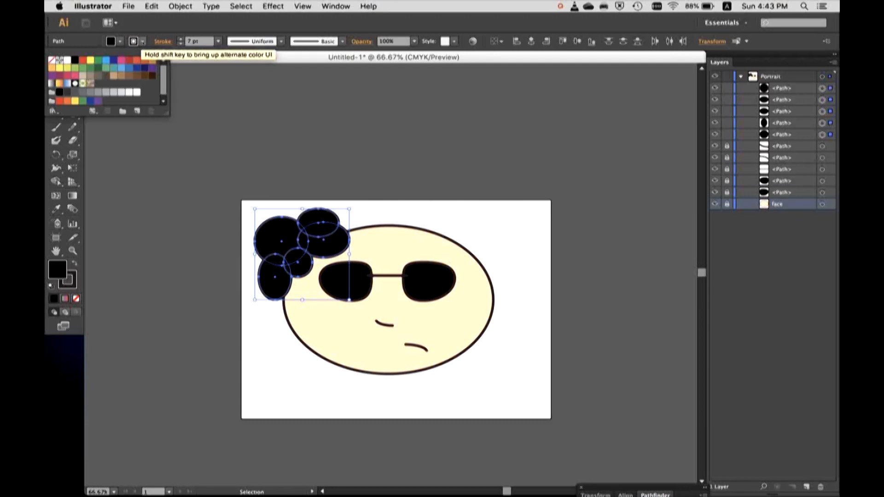
left_click(52, 60)
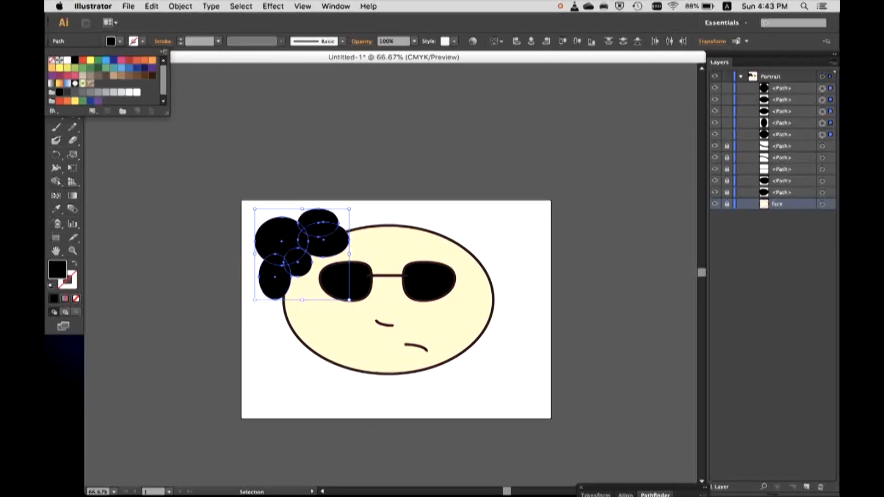
left_click(226, 140)
left_click(227, 140)
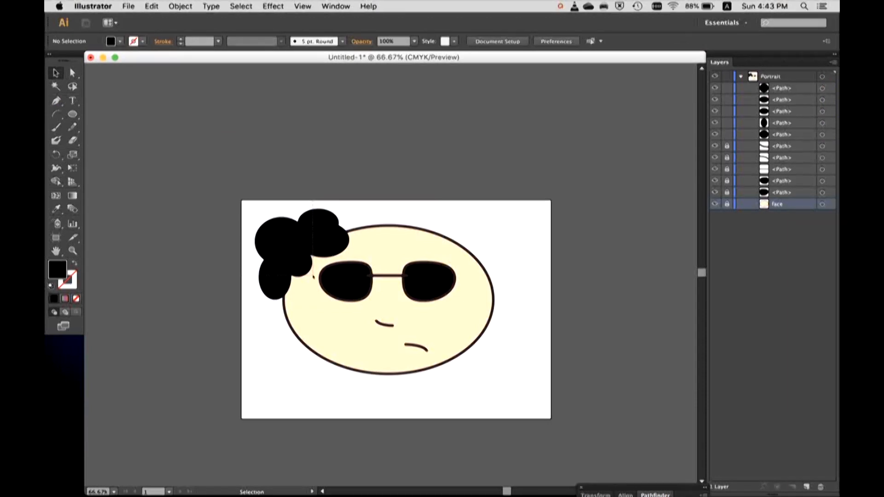
- Duplicate the hair curls, mirror the copy horizontally, and place and widen it over the face's upper-right edge
key("super+a")
left_click_drag(340, 237, 428, 257)
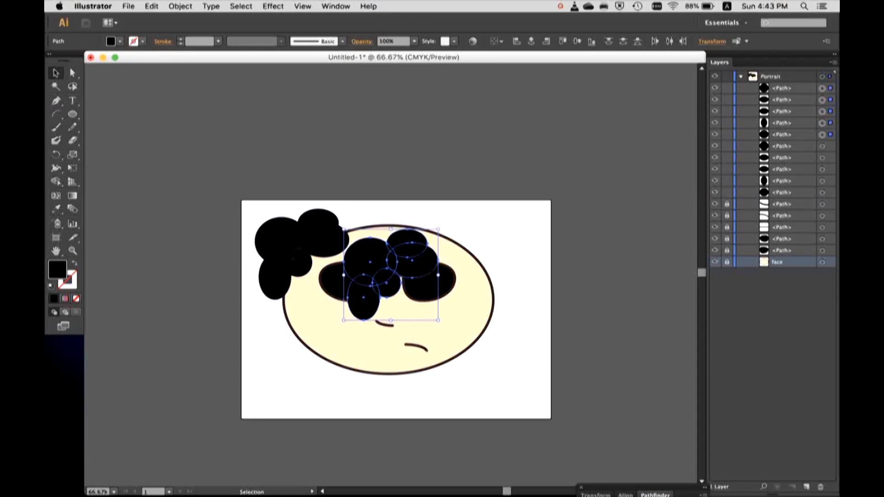
left_click_drag(344, 275, 484, 238)
mouse_move(403, 251)
left_mouse_down()
mouse_move(339, 244)
mouse_move(399, 239)
left_mouse_up()
left_click_drag(499, 232, 526, 247)
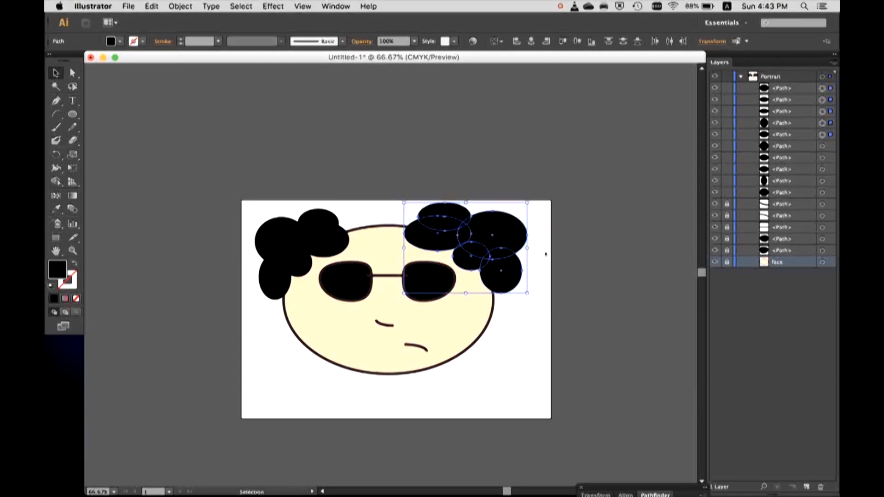
- Draw three overlapping black ellipses along the top of the forehead to join the two side groups of hair curls
left_click(544, 248)
key("l")
left_click_drag(330, 199, 367, 236)
left_click_drag(359, 200, 421, 243)
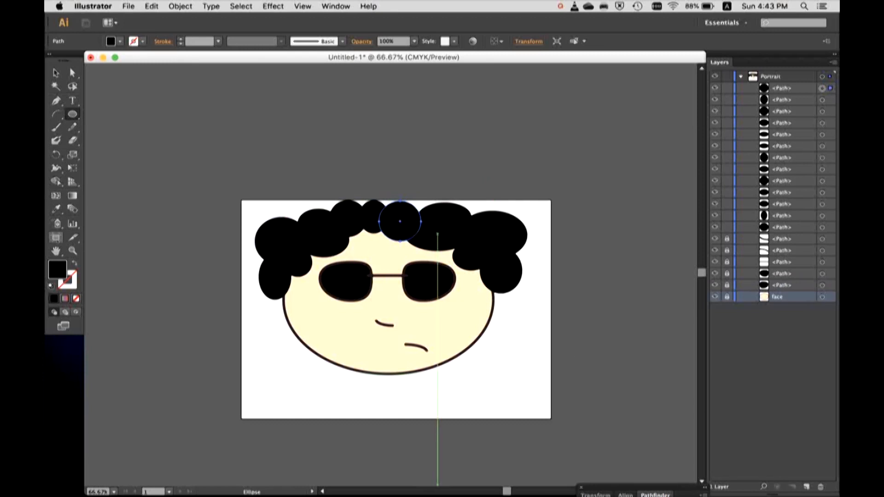
- Extend the artboard's top edge upward to a height of about 257 mm, leaving room above the hair
left_click(55, 238)
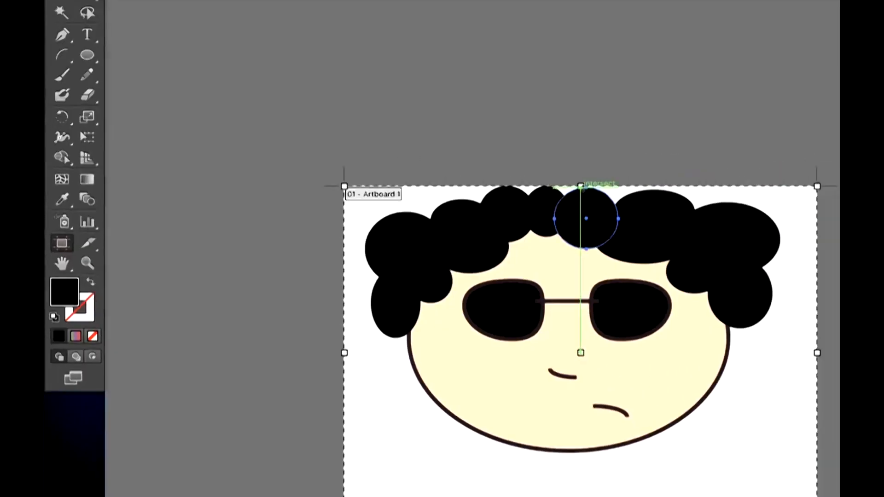
left_click_drag(397, 199, 397, 151)
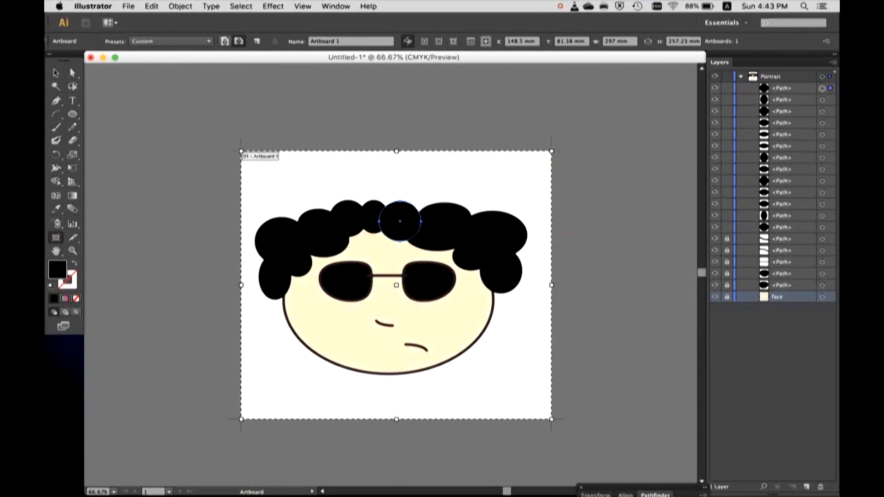
key("Escape")
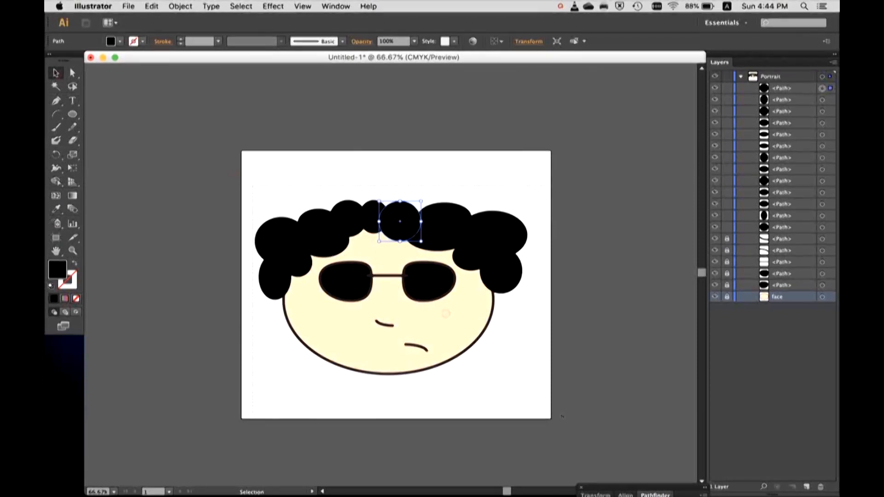
- Select all the hair curl paths and create a new layer named Hair above the Portrait layer
key("super+a")
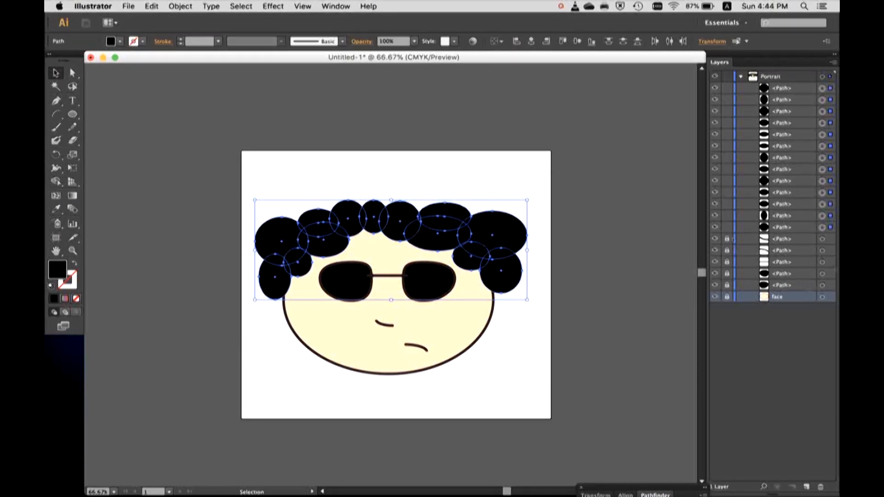
left_click(787, 227)
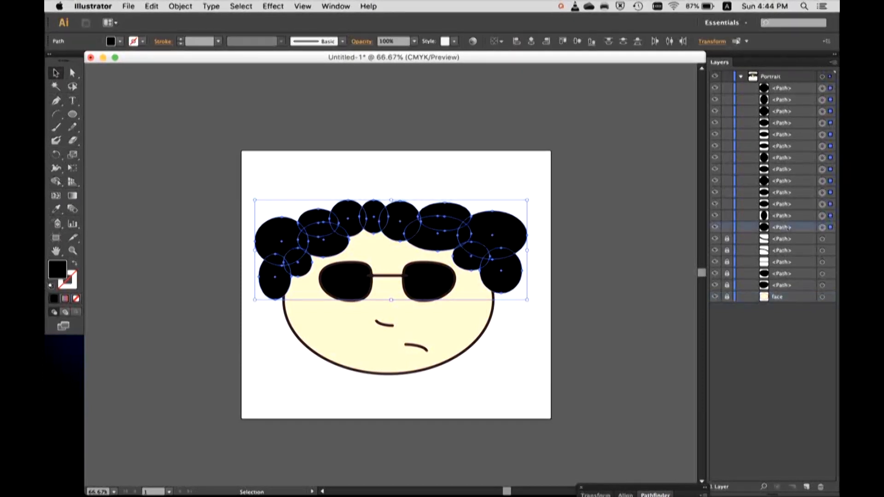
left_click(790, 88, "shift")
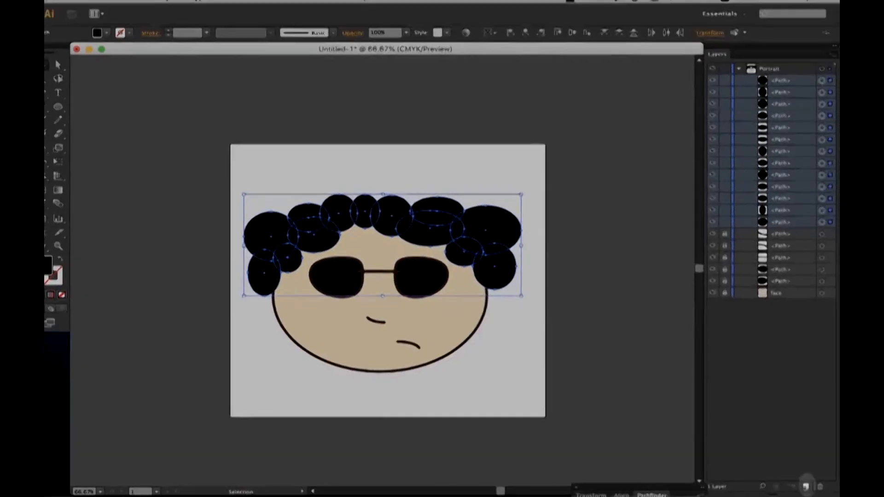
left_click(805, 487)
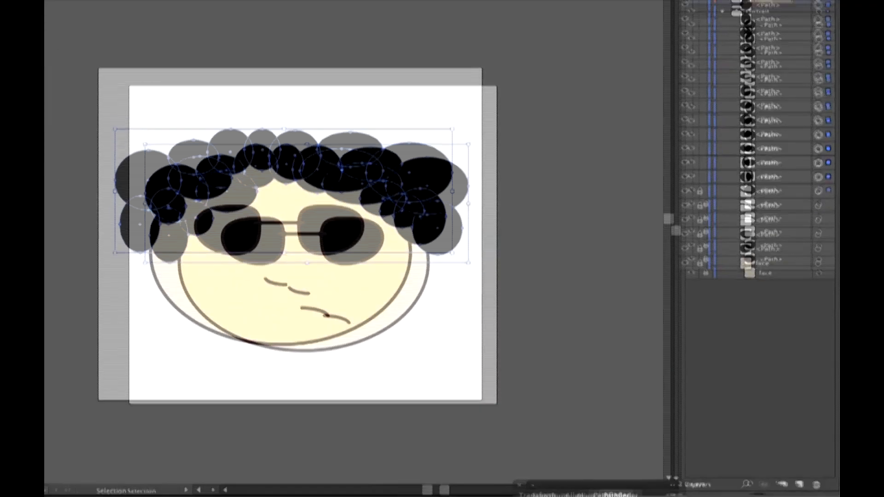
double_click(768, 77)
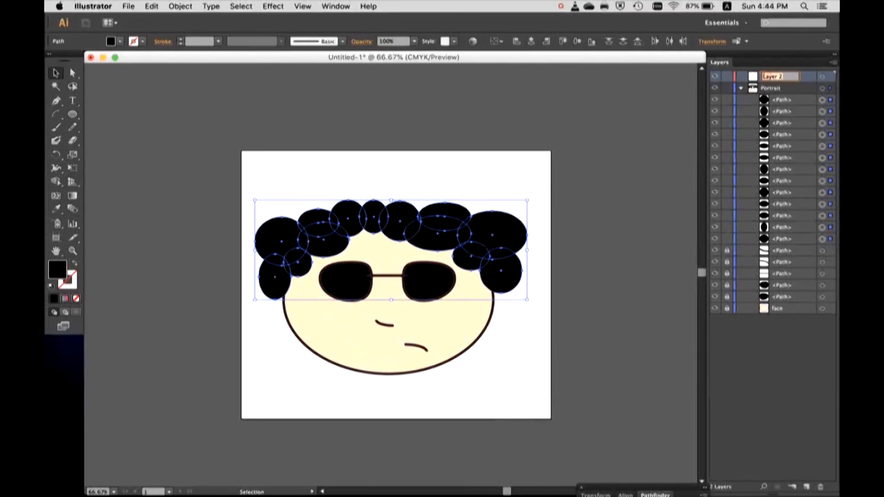
type("Hair")
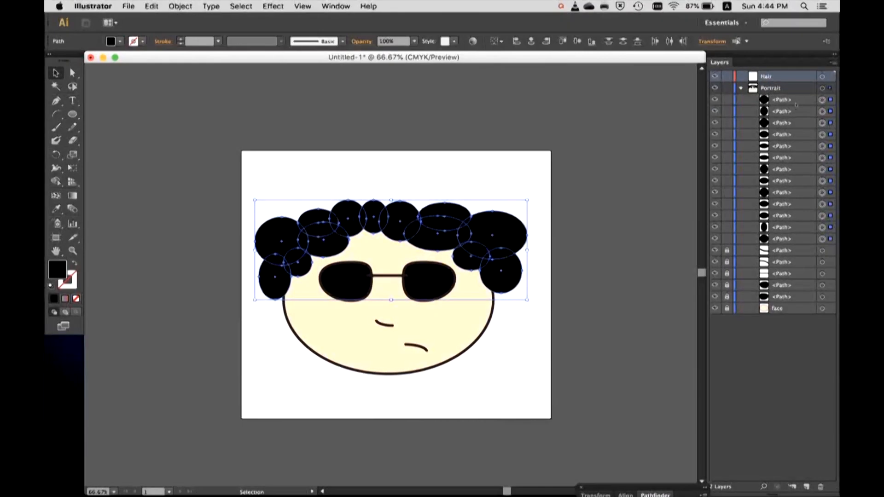
- Move all the hair curl paths from the Portrait layer into the Hair layer, deselect them and collapse Portrait
left_click(802, 100)
left_click(795, 235, "shift")
left_click_drag(783, 105, 774, 76)
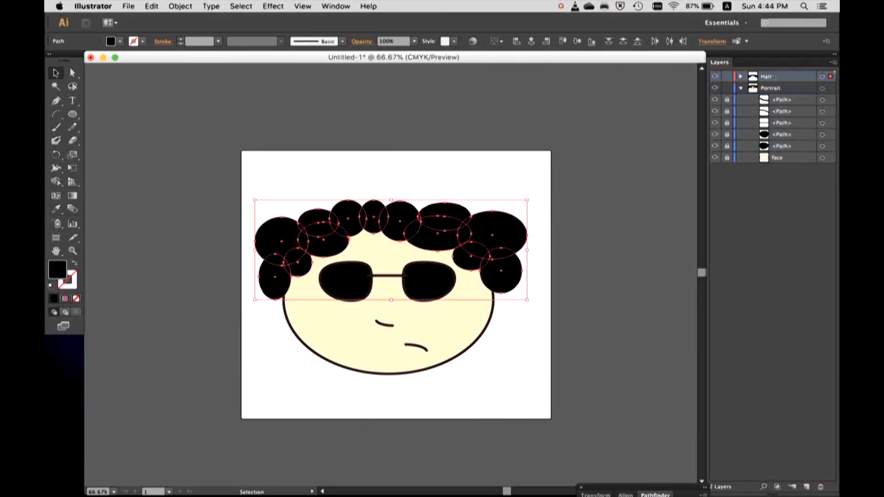
left_click(497, 174)
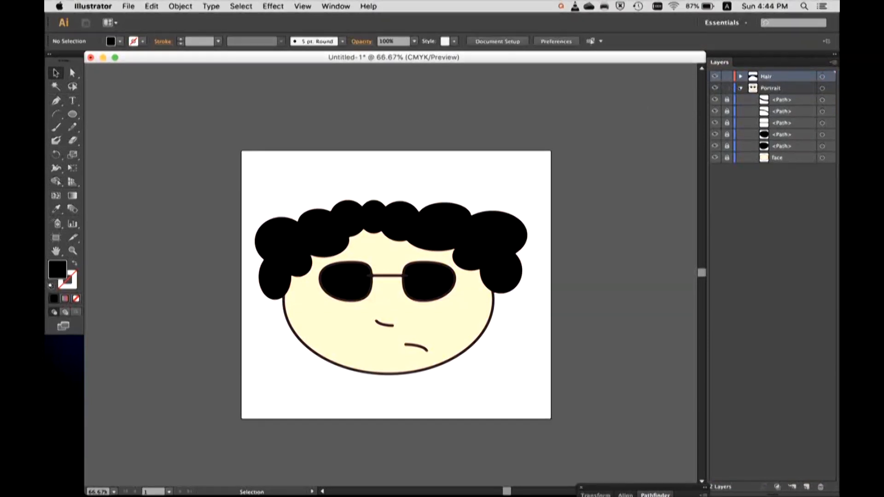
left_click(740, 88)
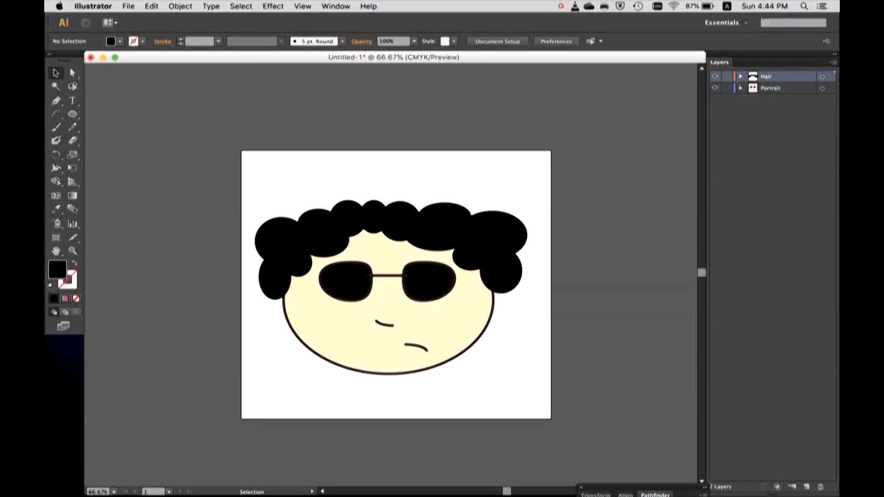
- Try a bright blue fill on all the hair curls, undo the colour change and deselect the curls
left_click(417, 236)
left_click(496, 233)
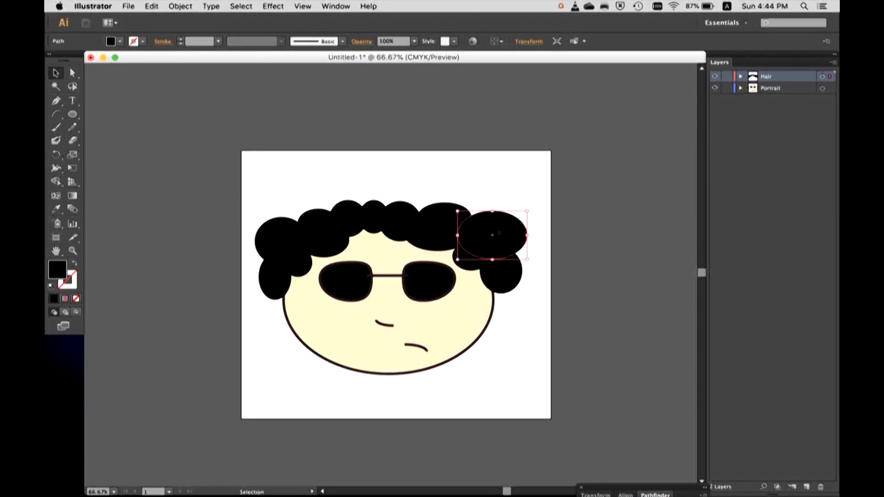
left_click(495, 191)
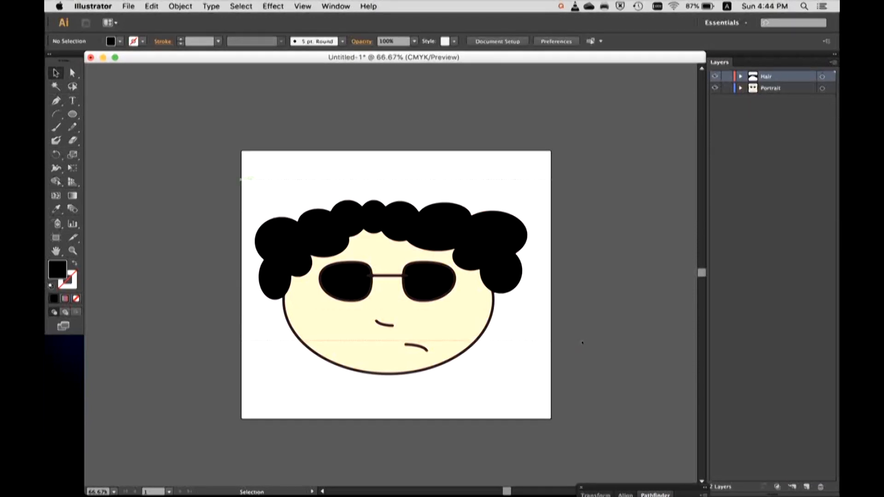
key("super+a")
left_click(120, 41)
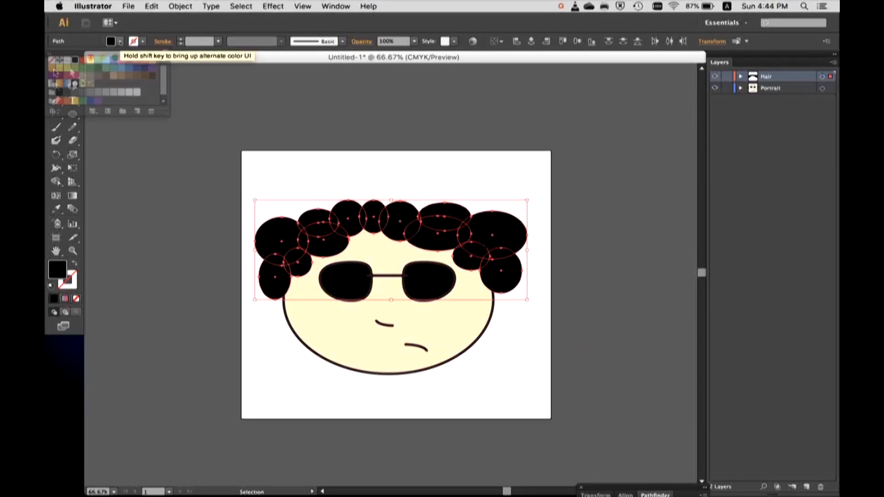
left_click(106, 60)
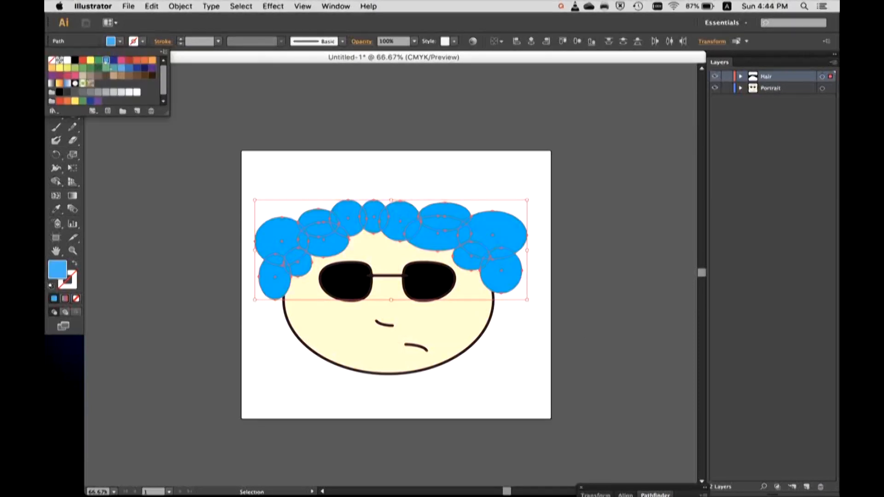
left_click(300, 155)
left_click(301, 161)
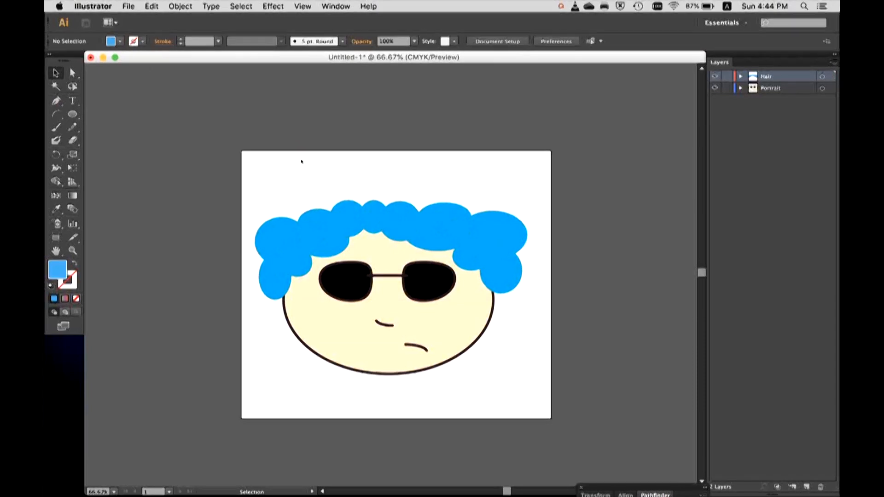
key("super+z")
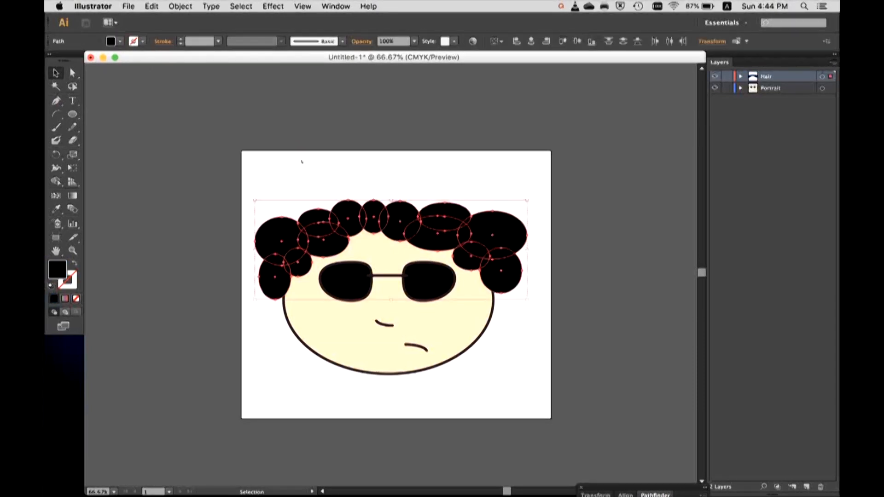
left_click(302, 162)
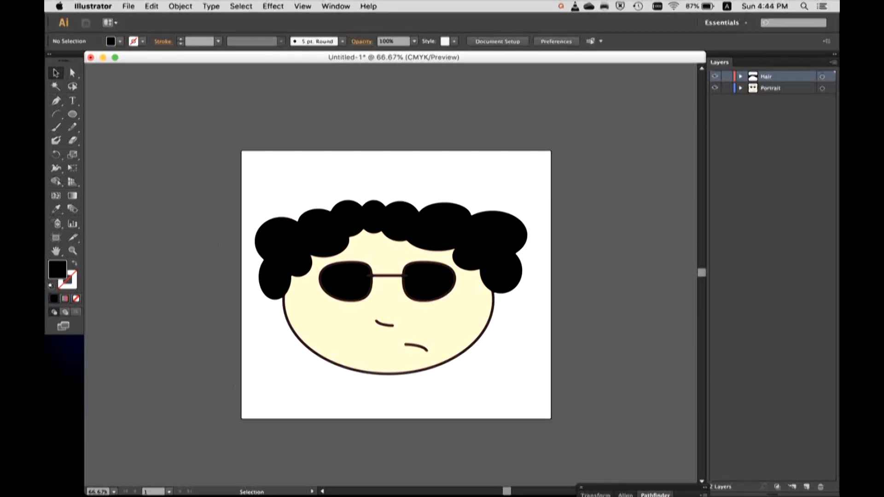